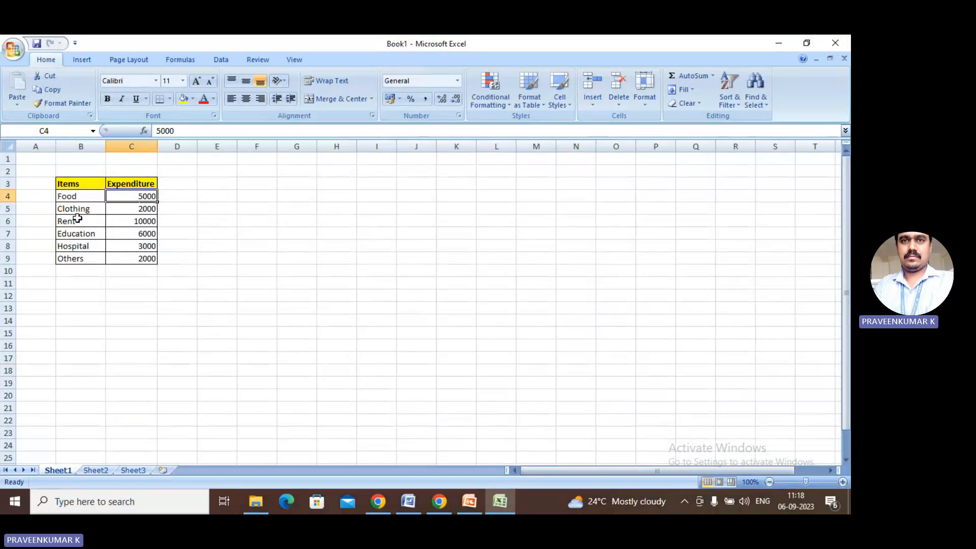
pyautogui.click(162, 212)
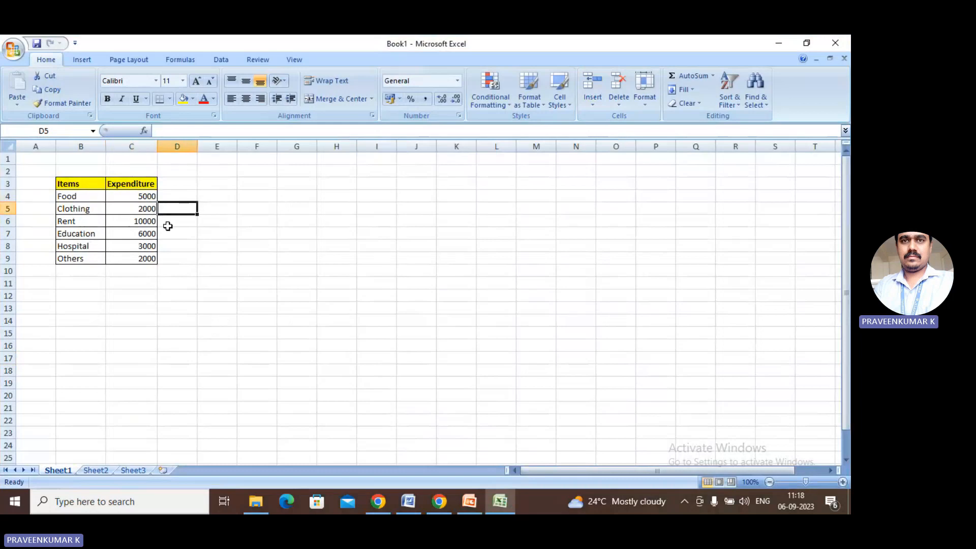
pyautogui.click(168, 226)
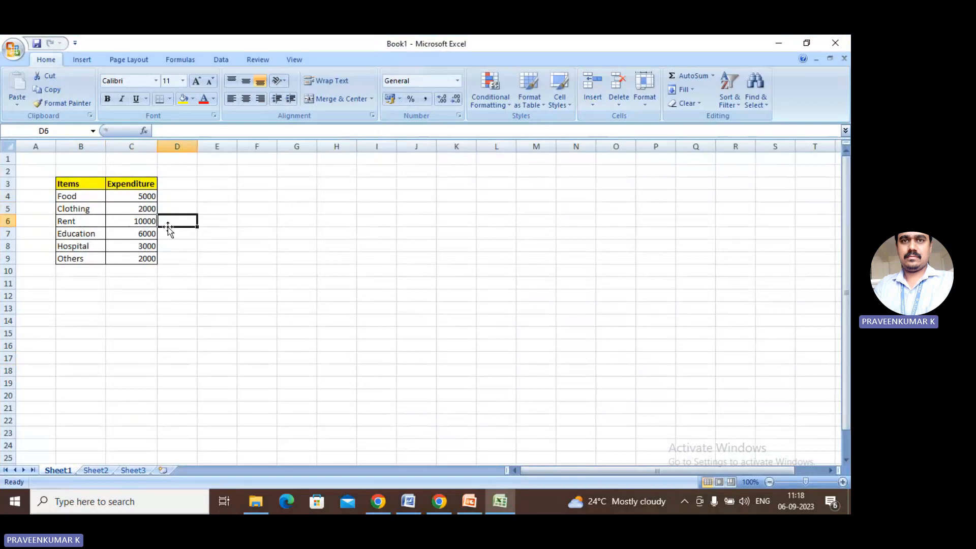
pyautogui.click(167, 233)
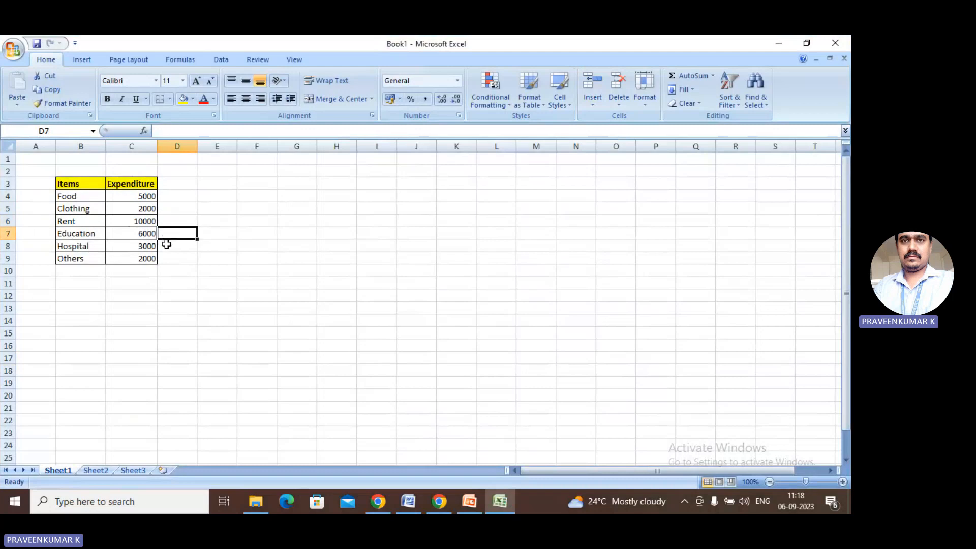
pyautogui.click(166, 246)
pyautogui.click(164, 260)
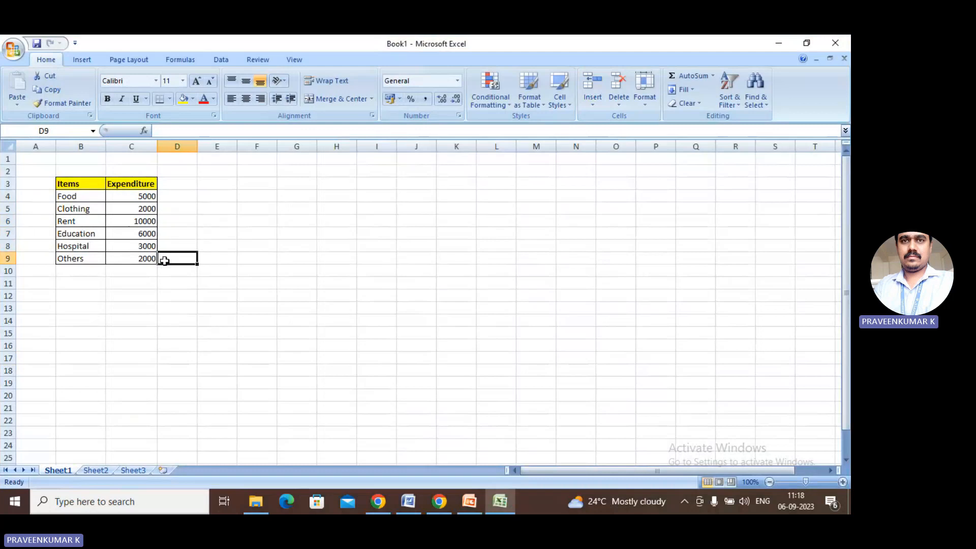
pyautogui.moveTo(147, 198); pyautogui.dragTo(147, 253)
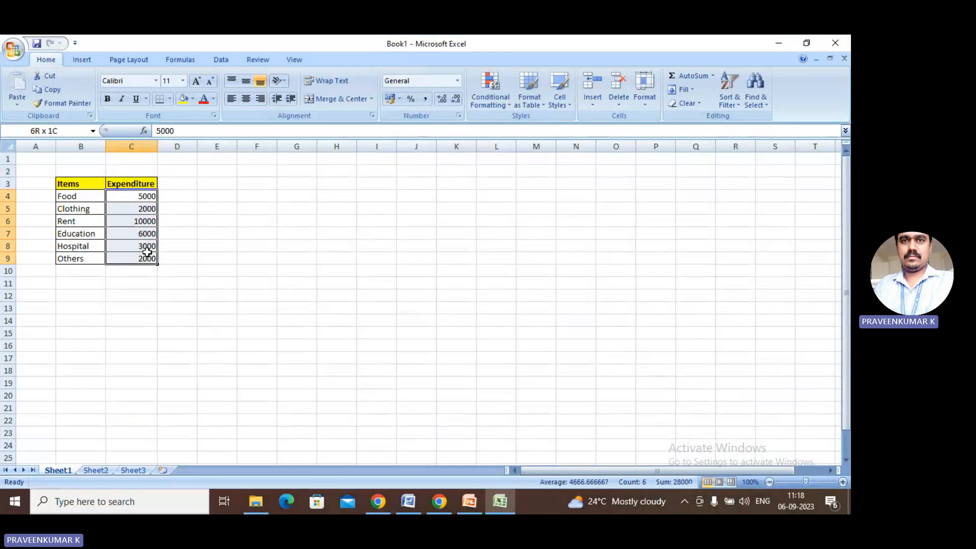
pyautogui.click(138, 322)
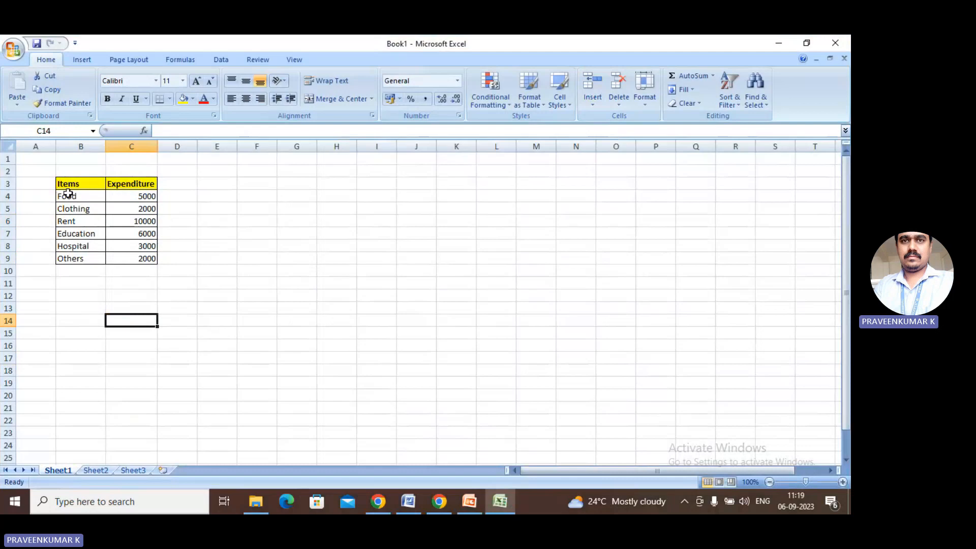
# Insert a 2-D clustered column chart from the item and expenditure data in B4:C9 and move it slightly higher beside the table.
pyautogui.moveTo(65, 196); pyautogui.dragTo(139, 256)
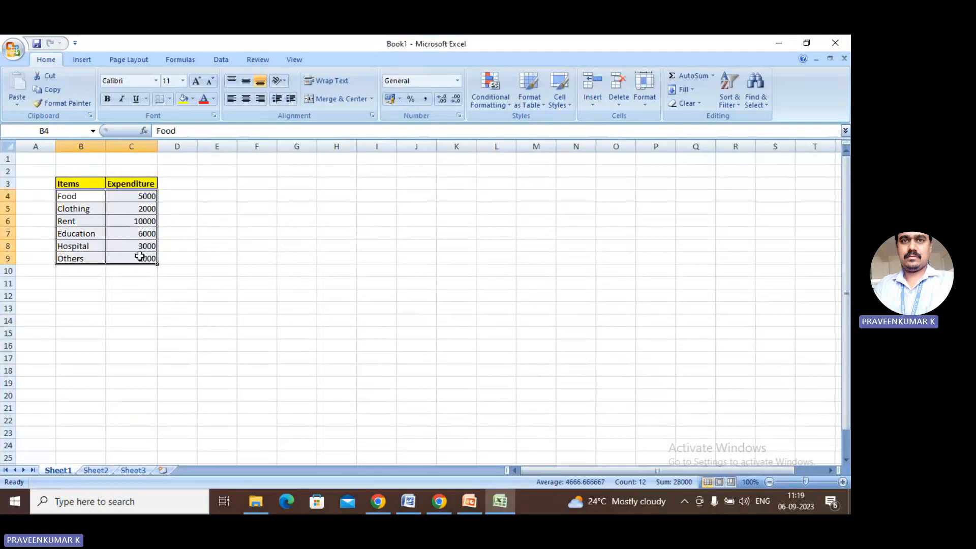
pyautogui.click(84, 60)
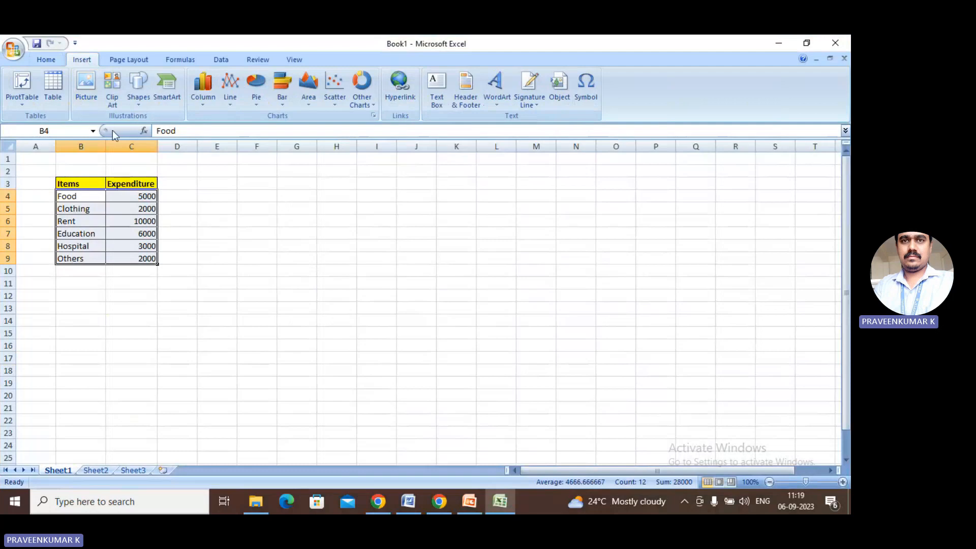
pyautogui.click(199, 105)
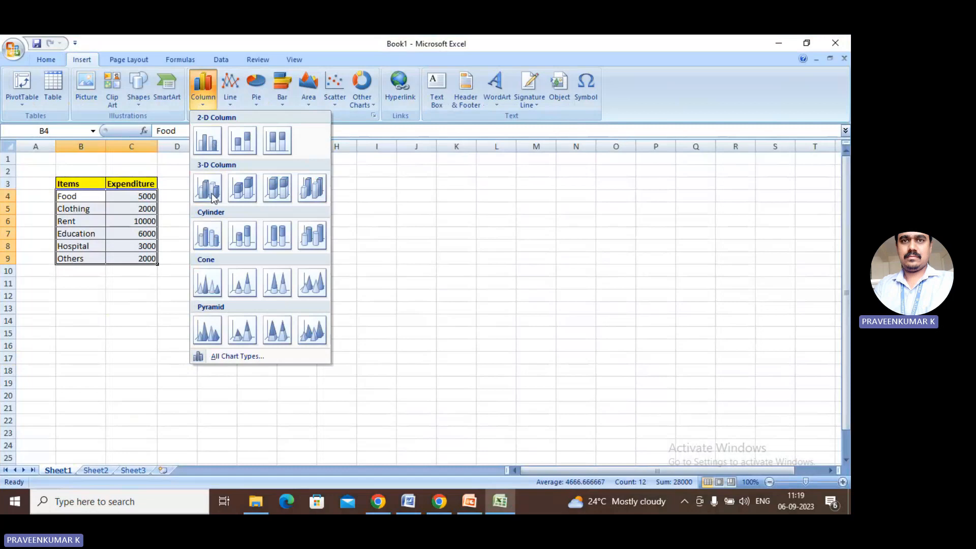
pyautogui.click(212, 141)
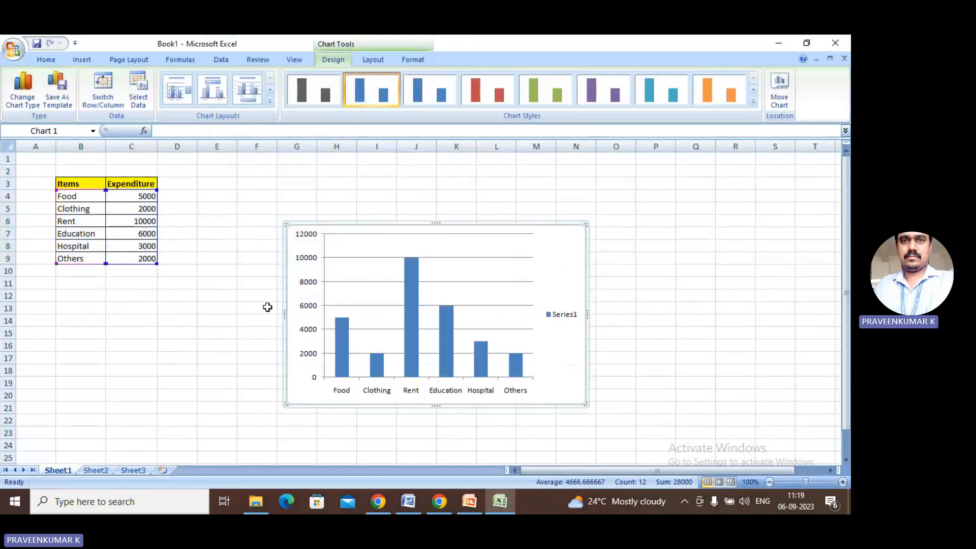
pyautogui.moveTo(382, 224); pyautogui.dragTo(374, 196)
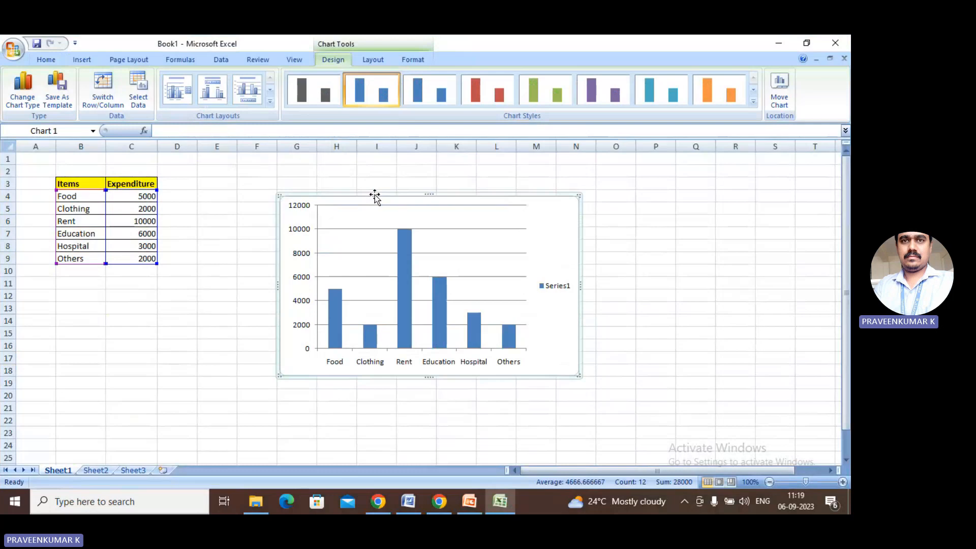
# Try the chart layout with data labels and a legend below, and switch to the layout with a chart title and side legend.
pyautogui.click(270, 104)
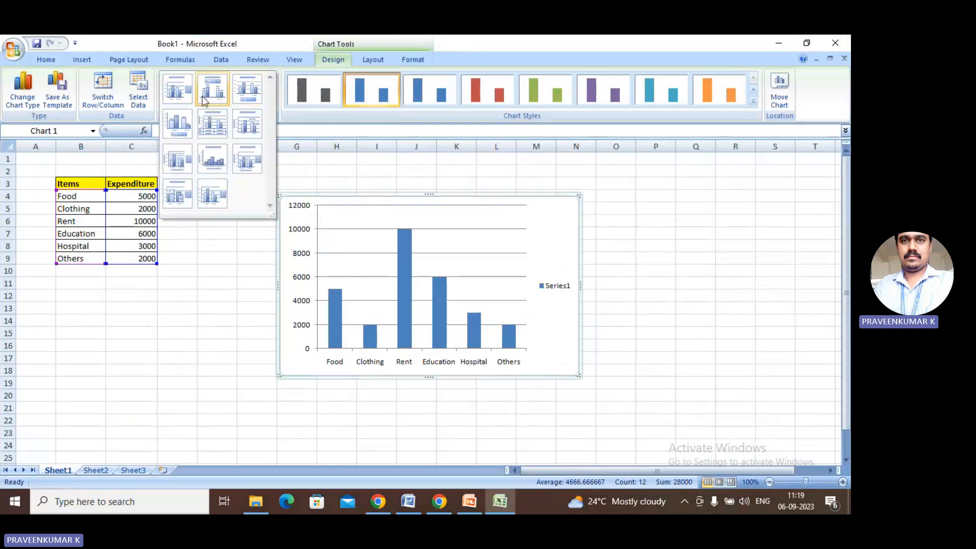
pyautogui.click(175, 123)
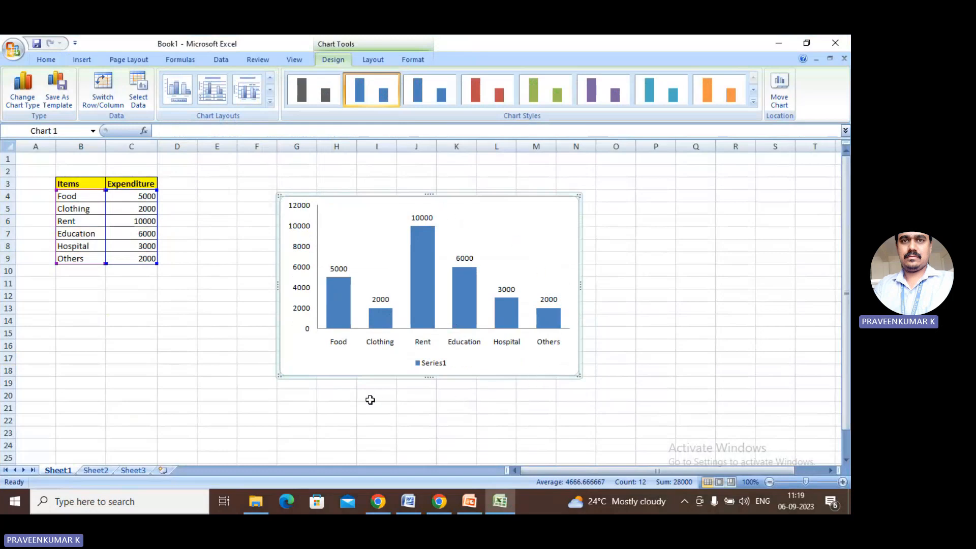
pyautogui.click(270, 101)
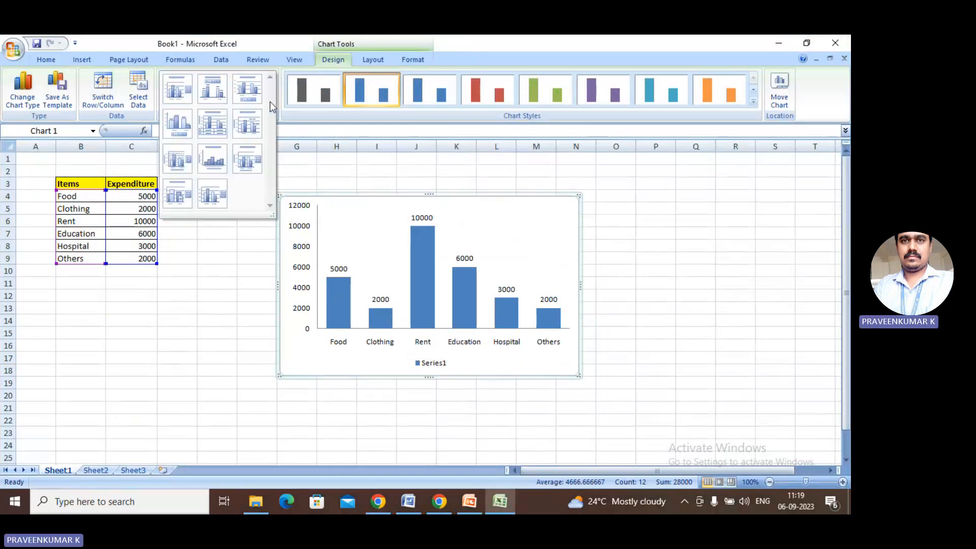
pyautogui.click(180, 91)
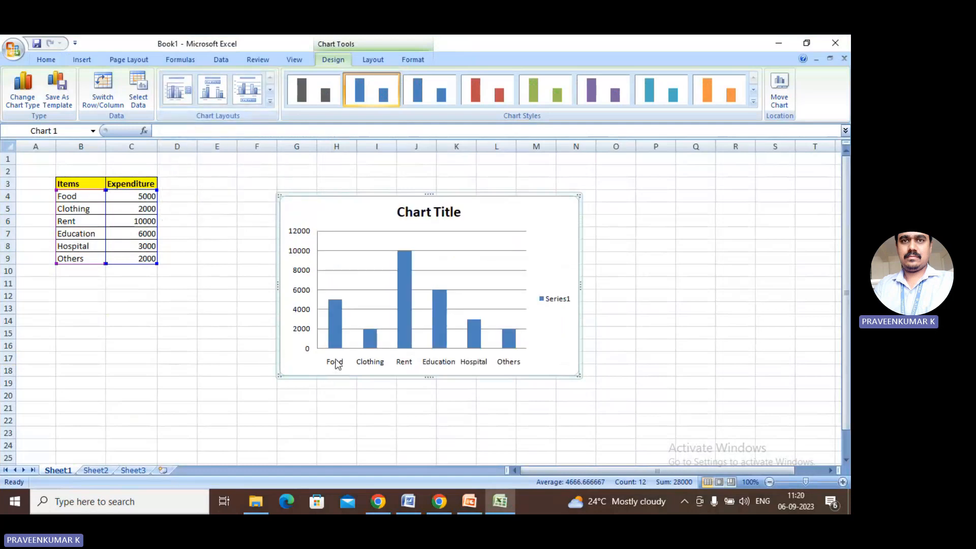
# Replace the placeholder chart title with "bar chart".
pyautogui.click(453, 212)
pyautogui.click(454, 211)
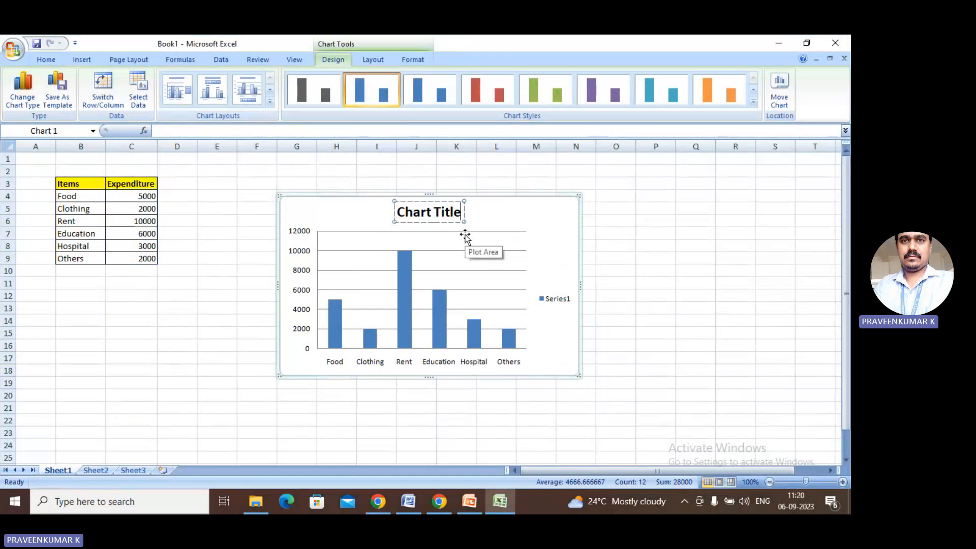
pyautogui.press('BackSpace')
pyautogui.press('BackSpace')
pyautogui.press('BackSpace')
pyautogui.press('BackSpace')
pyautogui.press('BackSpace')
pyautogui.press('BackSpace')
pyautogui.press('BackSpace')
pyautogui.press('BackSpace')
pyautogui.press('BackSpace')
pyautogui.press('BackSpace')
pyautogui.press('BackSpace')
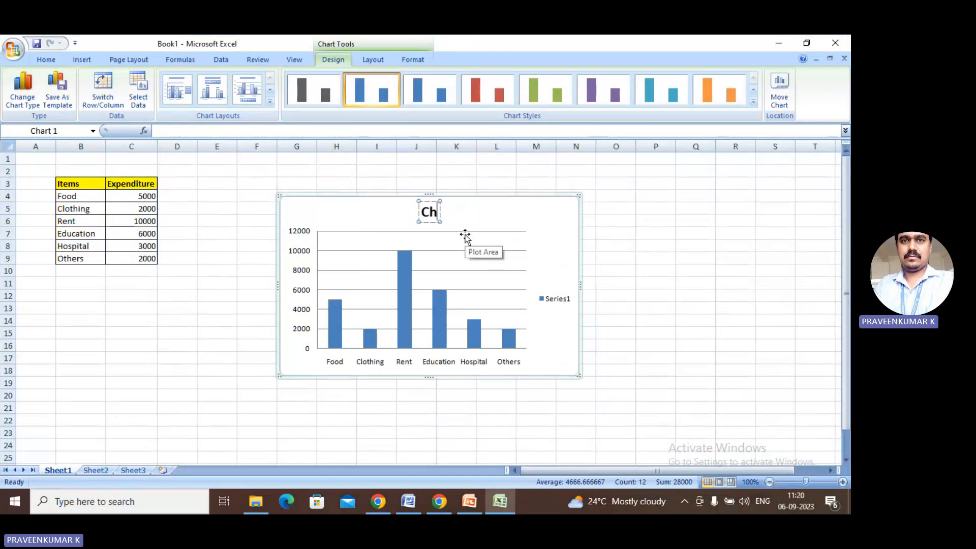
pyautogui.write('bar chart')
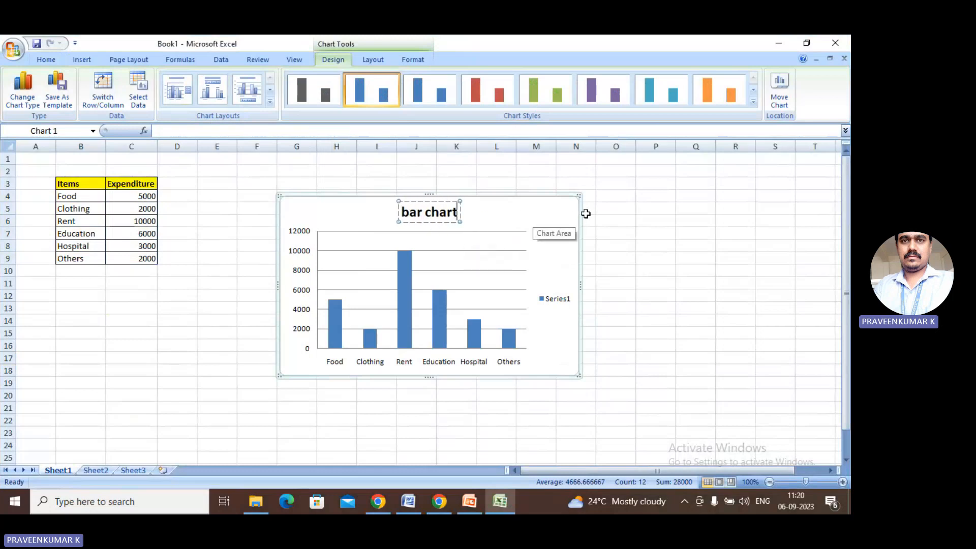
pyautogui.click(609, 214)
pyautogui.click(514, 219)
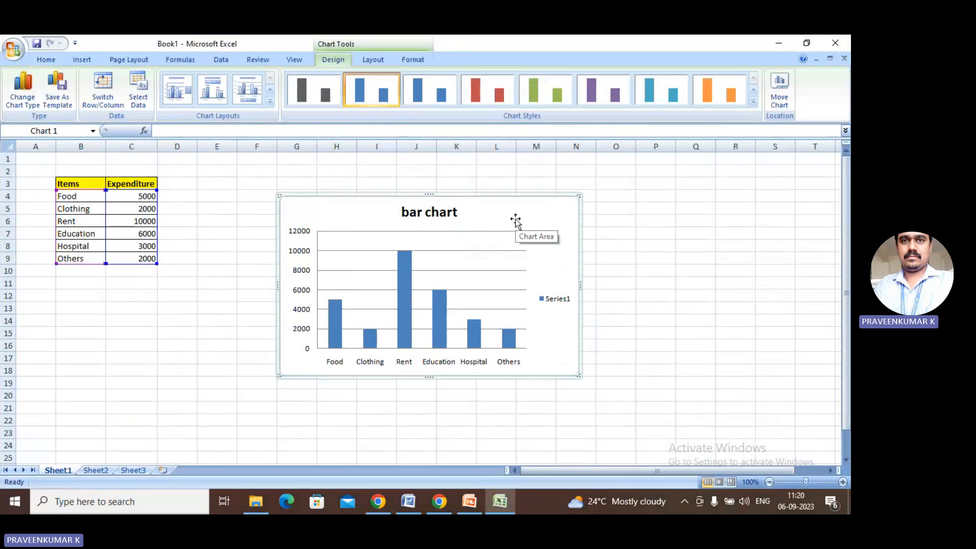
# Try the chart layout with a data table, and switch to the one with both axis titles, dense gridlines and a side legend.
pyautogui.click(270, 102)
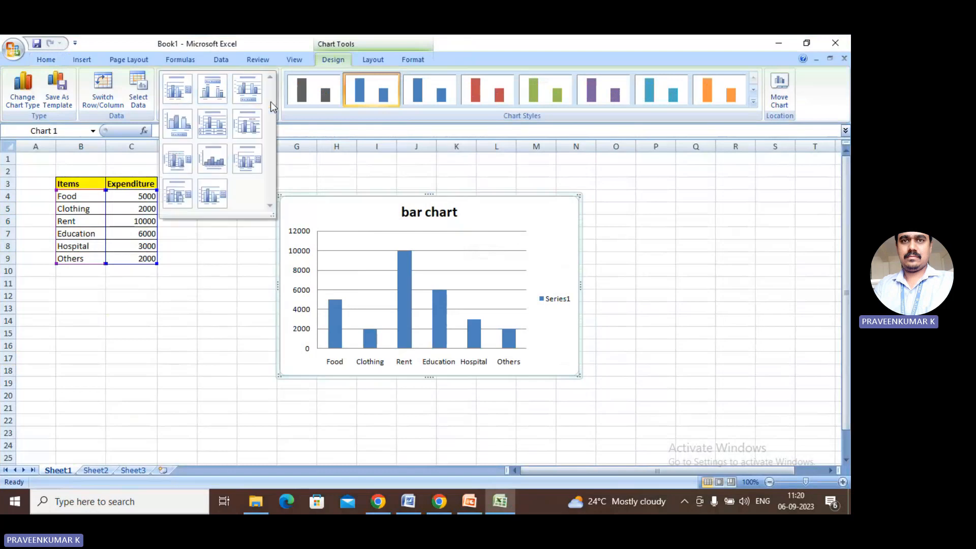
pyautogui.click(214, 126)
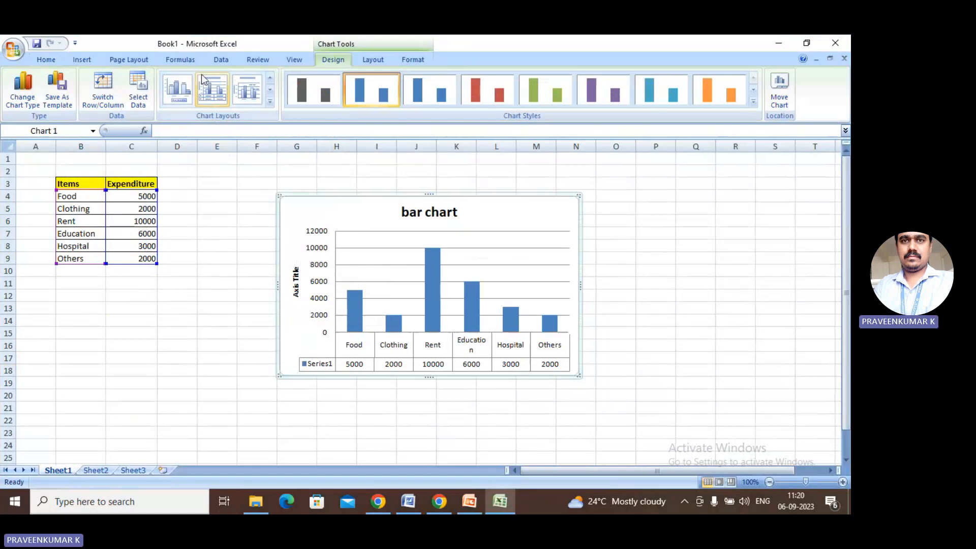
pyautogui.click(270, 102)
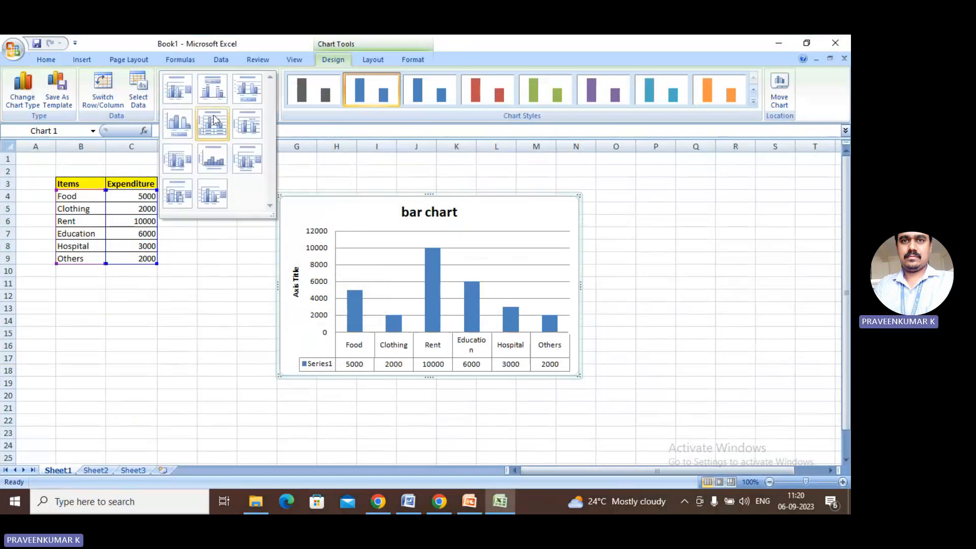
pyautogui.click(168, 159)
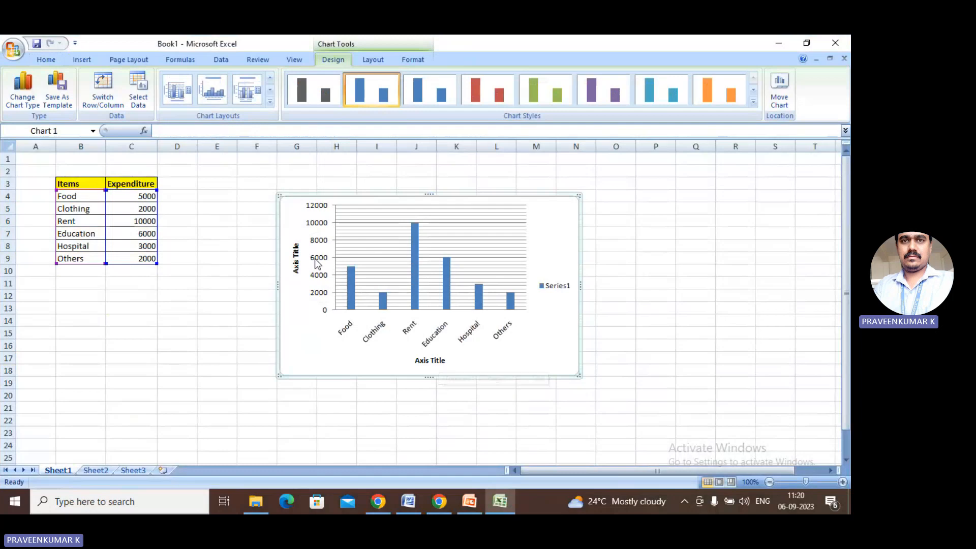
# Replace the horizontal axis title with "ITEMS" and select the vertical axis title.
pyautogui.click(426, 361)
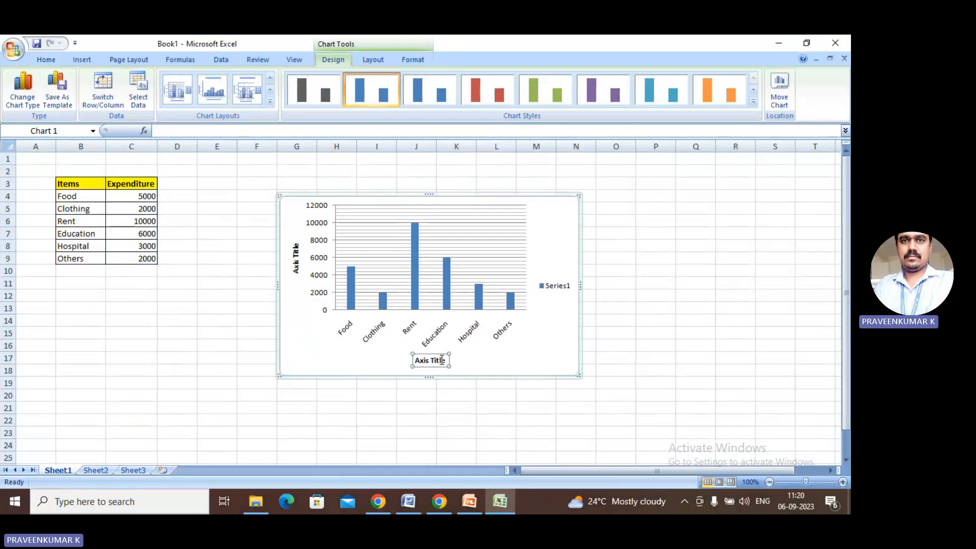
pyautogui.click(447, 362)
pyautogui.press('BackSpace')
pyautogui.press('BackSpace')
pyautogui.press('BackSpace')
pyautogui.press('BackSpace')
pyautogui.press('BackSpace')
pyautogui.press('BackSpace')
pyautogui.press('BackSpace')
pyautogui.press('BackSpace')
pyautogui.press('BackSpace')
pyautogui.press('BackSpace')
pyautogui.write('ghbh')
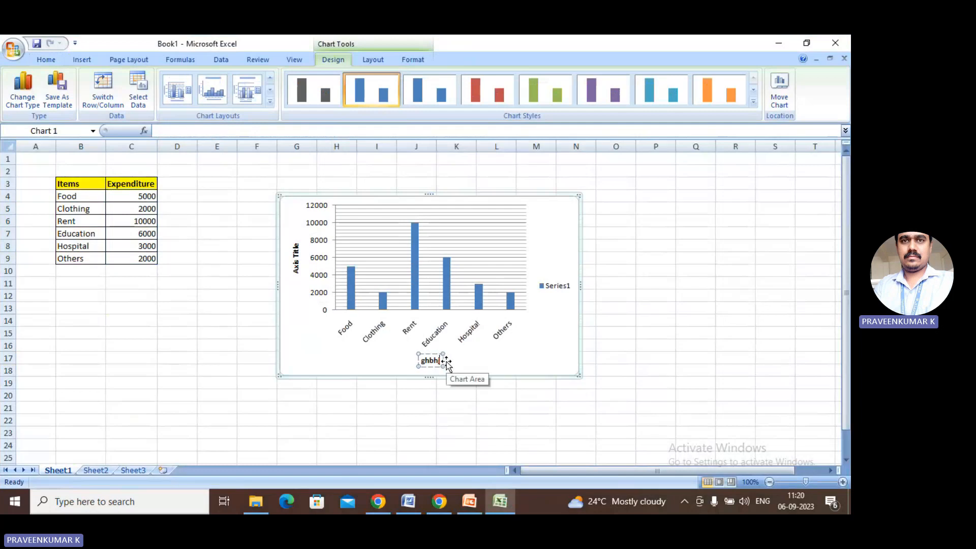
pyautogui.press('BackSpace')
pyautogui.press('BackSpace')
pyautogui.press('BackSpace')
pyautogui.press('BackSpace')
pyautogui.press('BackSpace')
pyautogui.write('ITEMS')
pyautogui.click(296, 269)
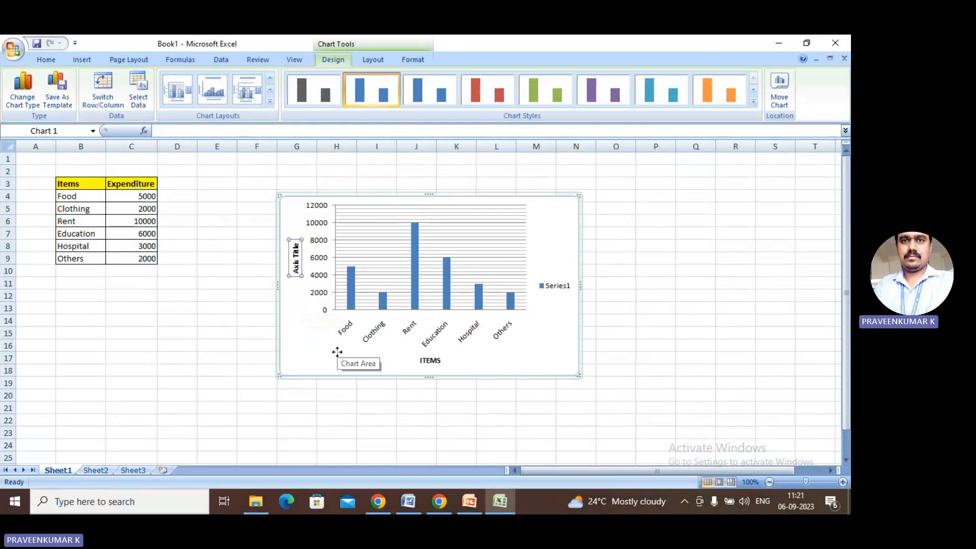
# Try the red, green and purple chart styles on the column chart and settle on the grey style.
pyautogui.click(492, 92)
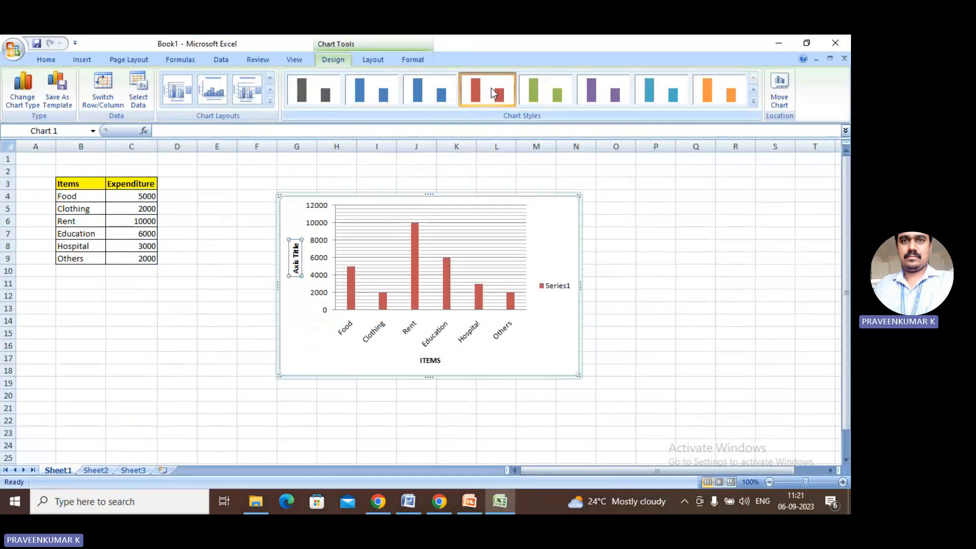
pyautogui.click(545, 92)
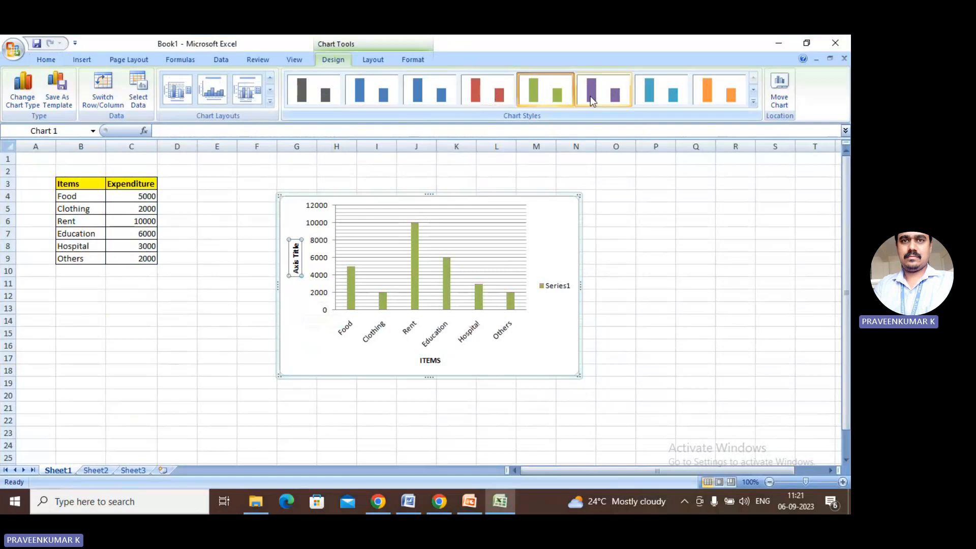
pyautogui.click(602, 92)
pyautogui.click(313, 90)
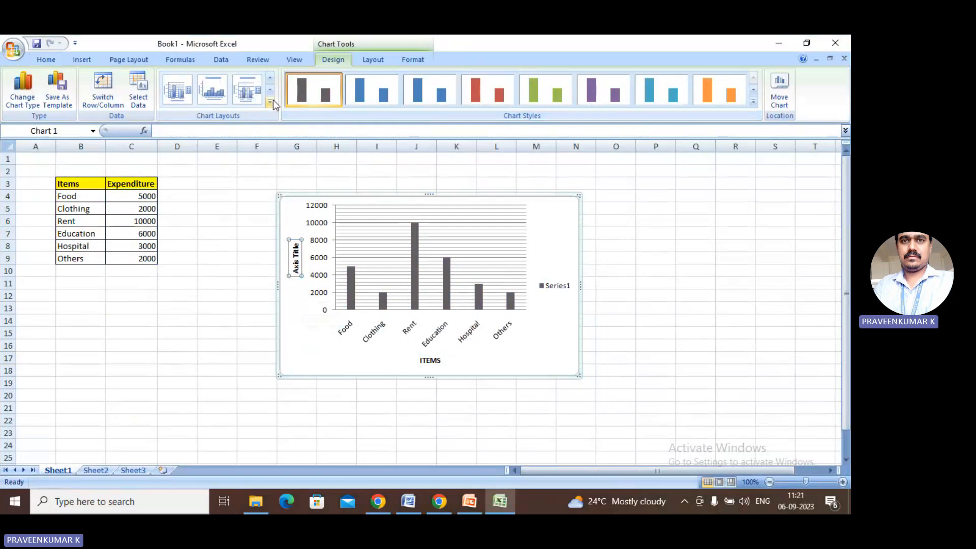
pyautogui.click(270, 101)
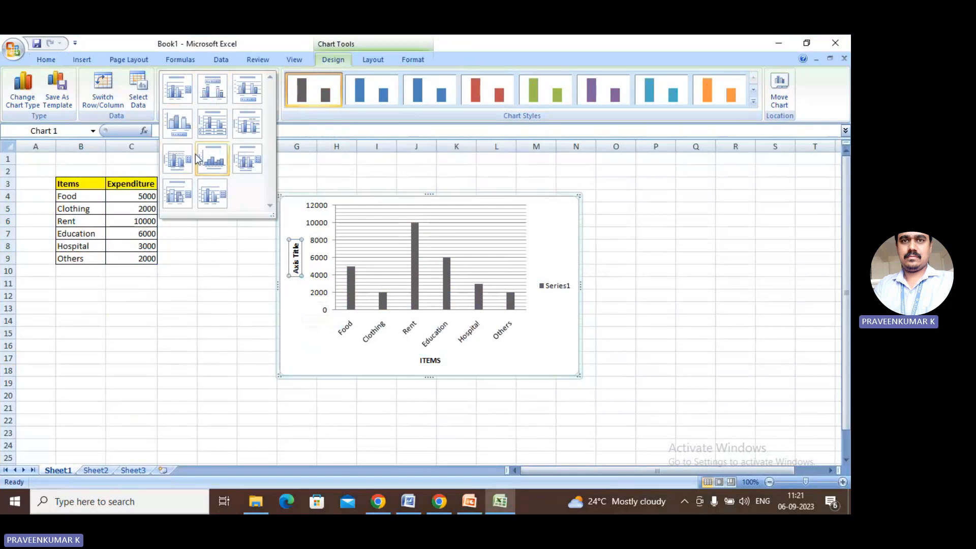
pyautogui.click(206, 318)
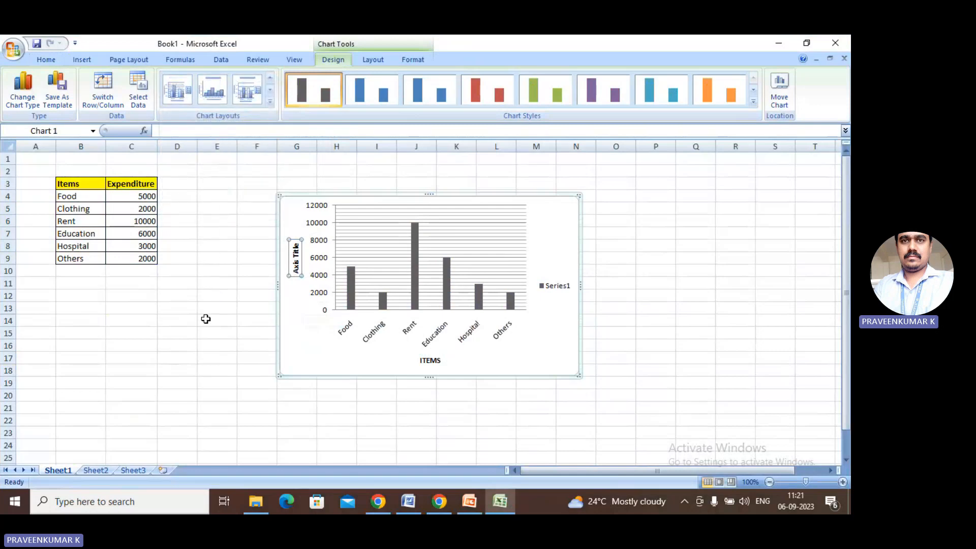
# Switch to the PowerPoint presentation and view the pie chart title slide and the pie chart definition slide.
pyautogui.click(469, 502)
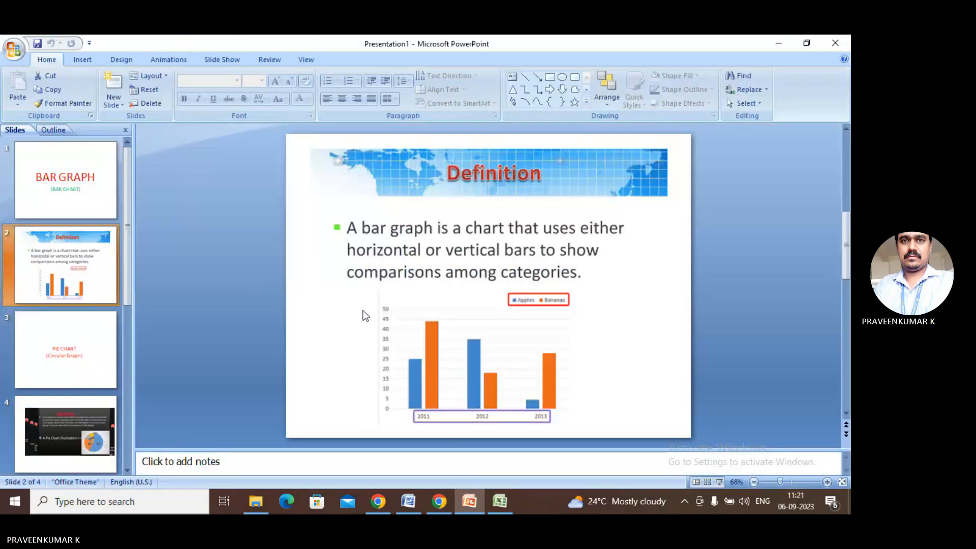
pyautogui.click(78, 357)
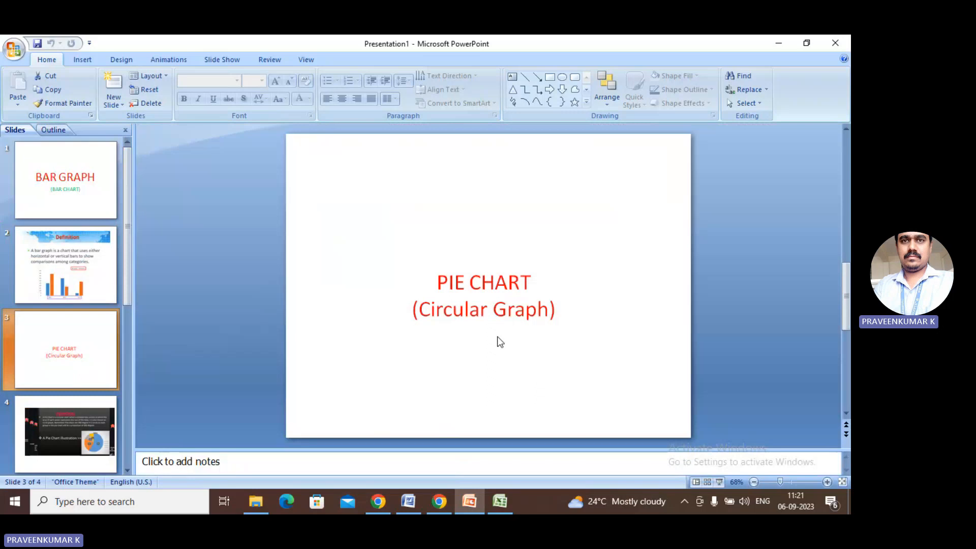
pyautogui.click(79, 427)
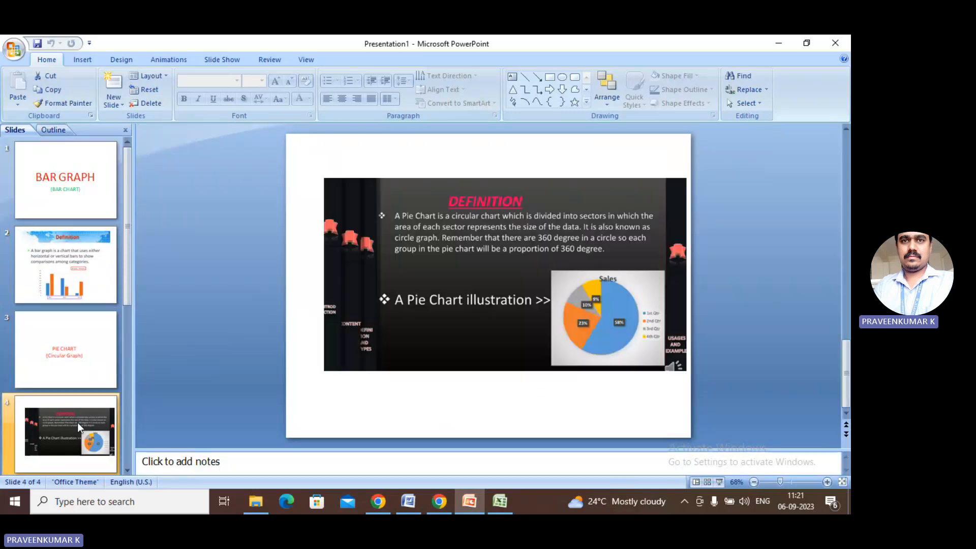
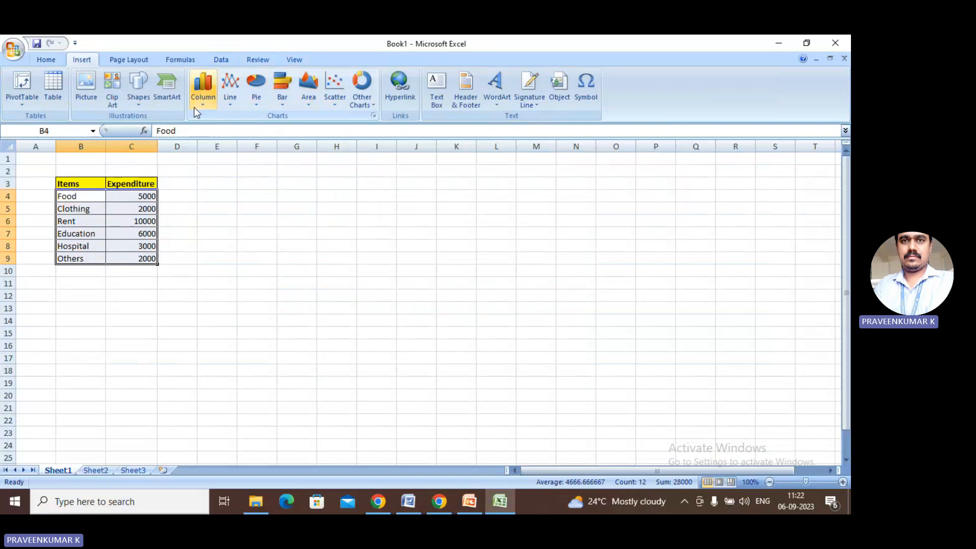
# Insert a basic 2-D pie chart from the selected expenditure data and apply Layout 1 with a title and category percentages.
pyautogui.click(259, 105)
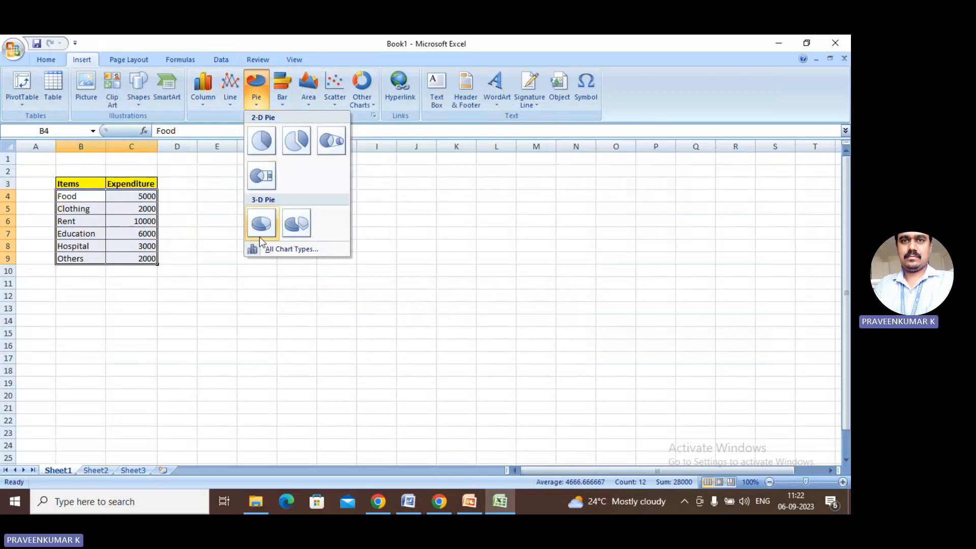
pyautogui.click(262, 143)
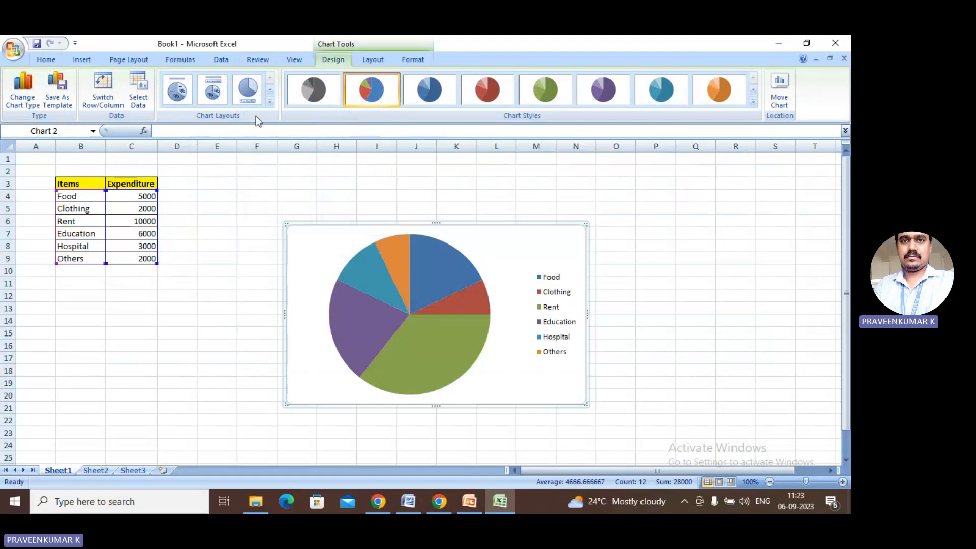
pyautogui.click(270, 102)
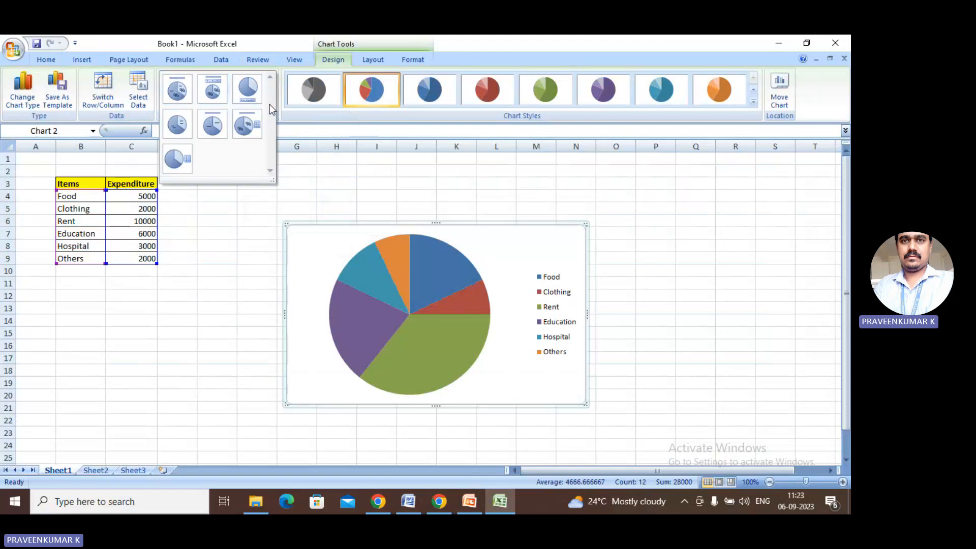
pyautogui.click(179, 99)
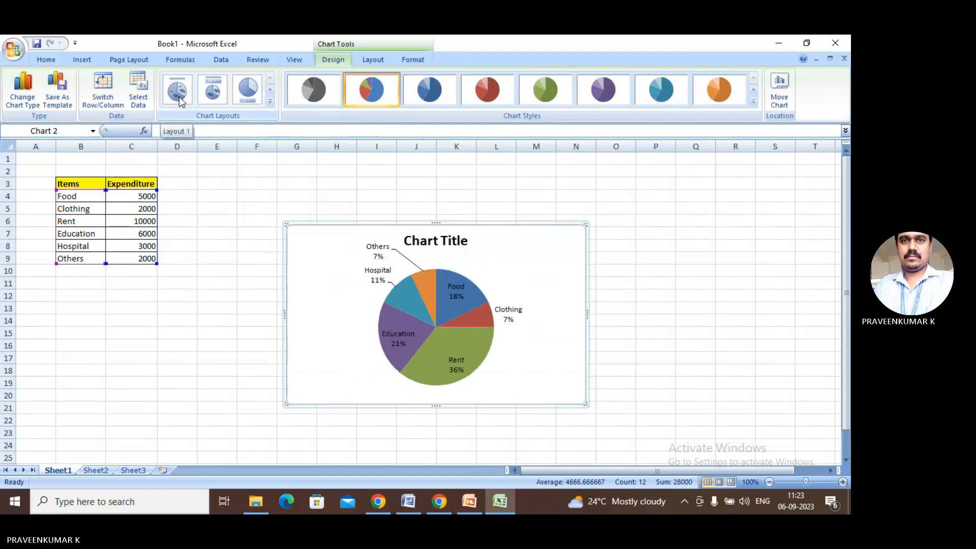
# Replace the 2-D pie chart's placeholder title with "PIE CHART".
pyautogui.click(471, 239)
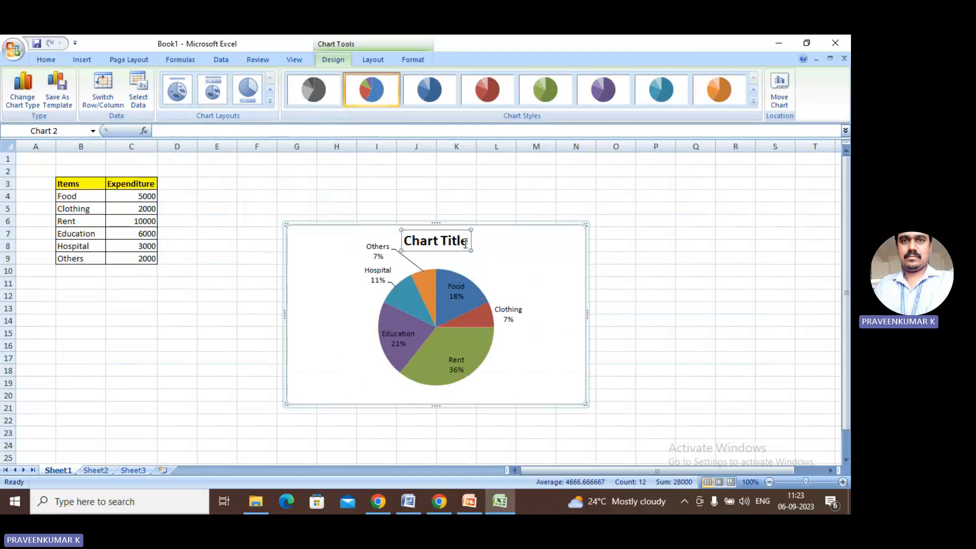
pyautogui.click(467, 242)
pyautogui.press('BackSpace')
pyautogui.press('BackSpace')
pyautogui.press('BackSpace')
pyautogui.press('BackSpace')
pyautogui.press('BackSpace')
pyautogui.press('BackSpace')
pyautogui.press('BackSpace')
pyautogui.press('BackSpace')
pyautogui.press('BackSpace')
pyautogui.press('BackSpace')
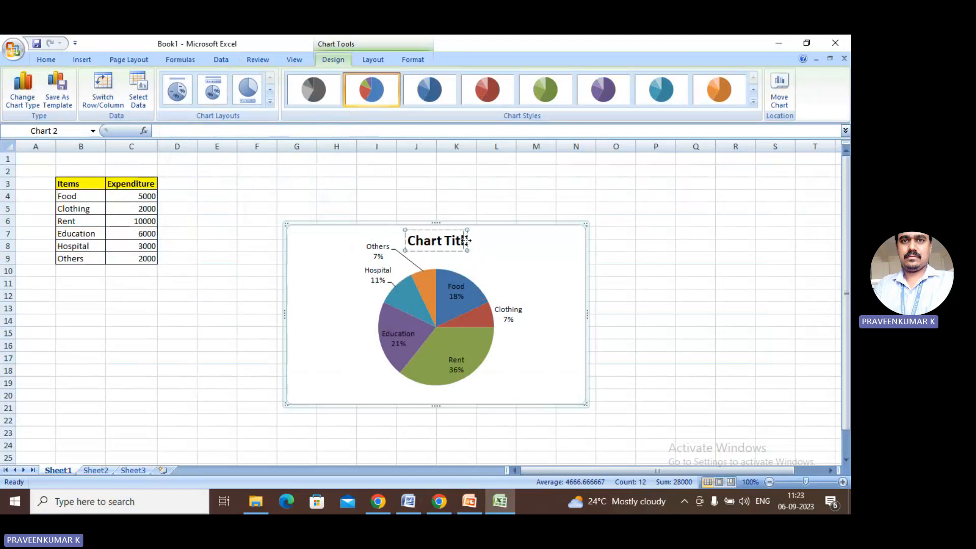
pyautogui.press('BackSpace')
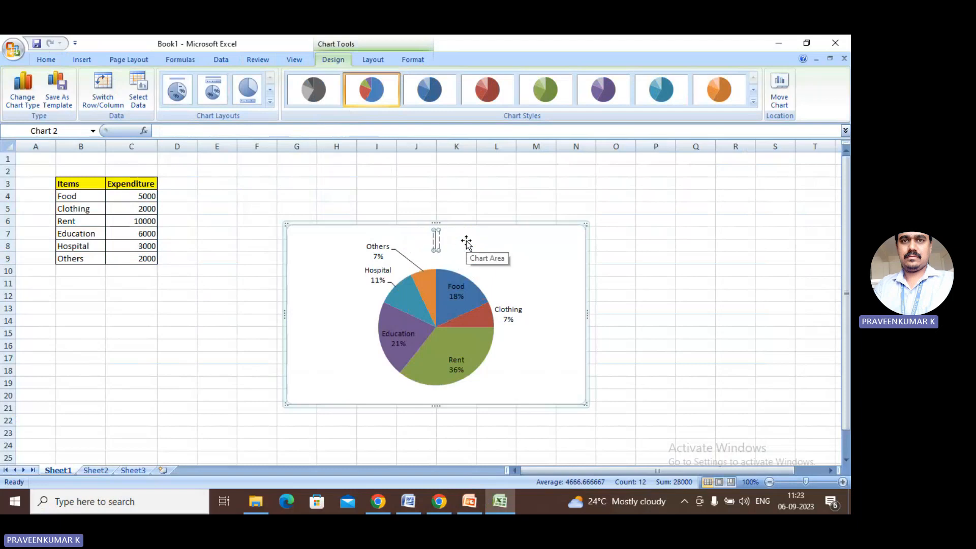
pyautogui.write('Pl')
pyautogui.write('E CHART')
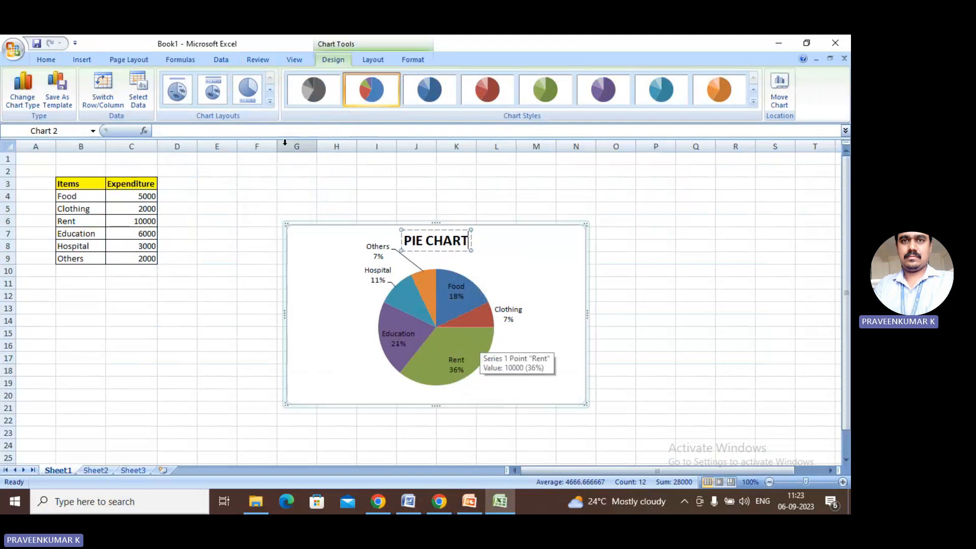
# Try the pie layouts with top legend, bottom legend and category-value labels, ending on the one with title, percentages and side legend.
pyautogui.click(270, 103)
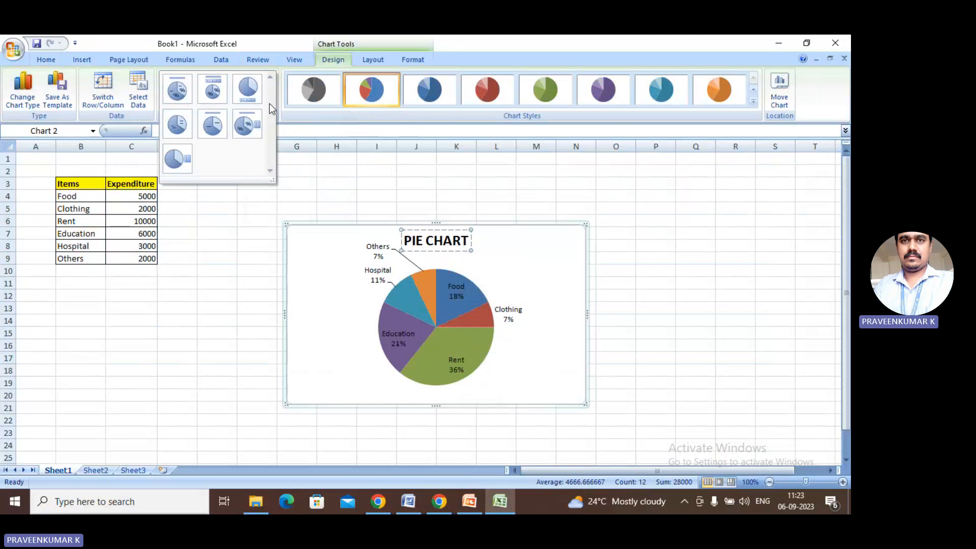
pyautogui.click(213, 91)
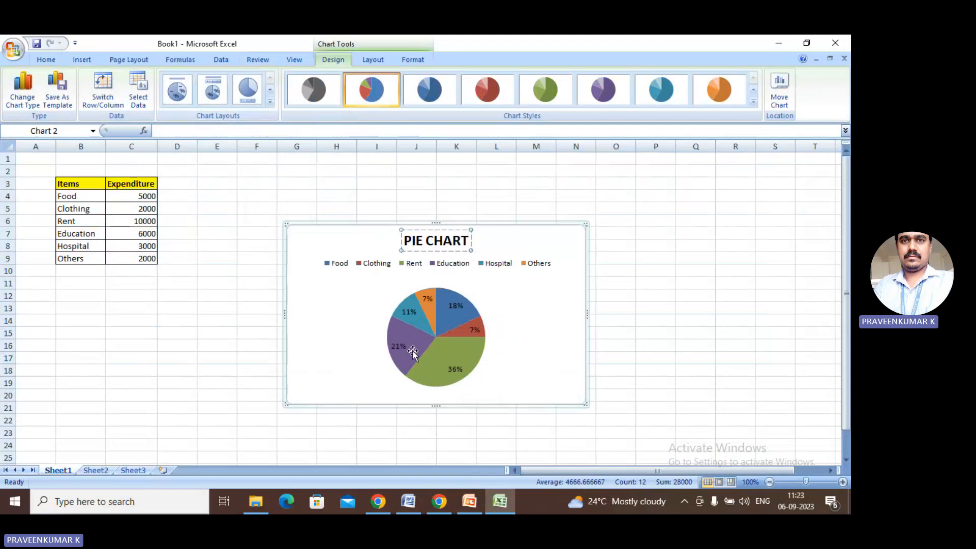
pyautogui.moveTo(412, 351)
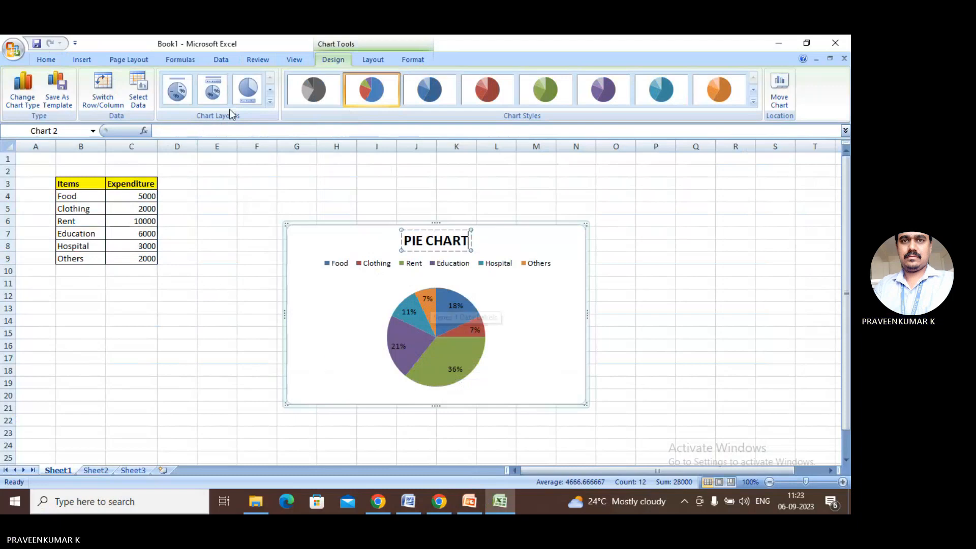
pyautogui.click(270, 99)
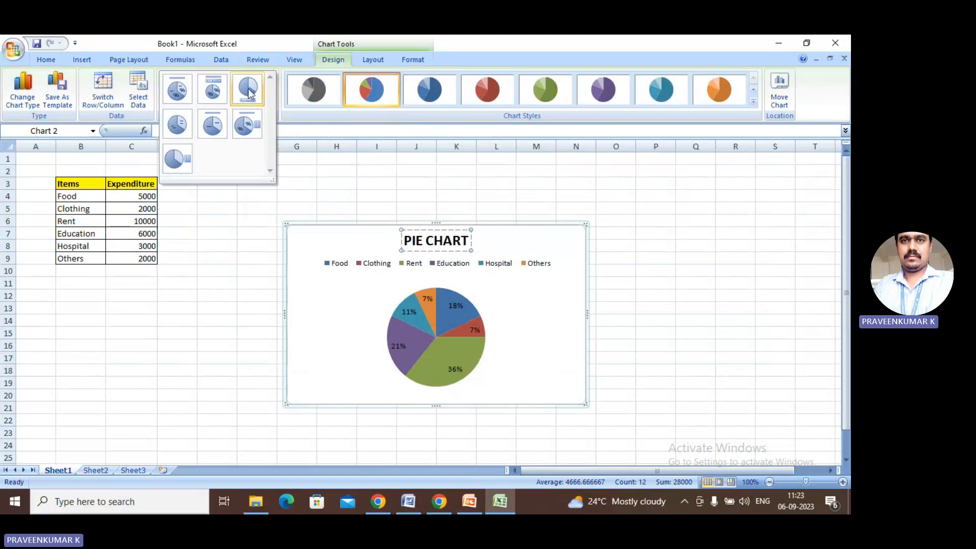
pyautogui.click(250, 89)
pyautogui.click(268, 99)
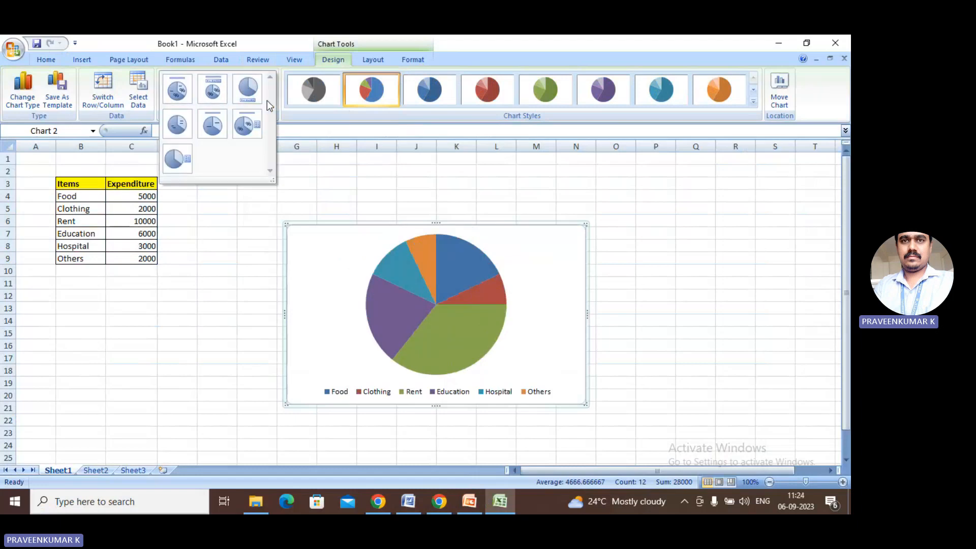
pyautogui.click(179, 123)
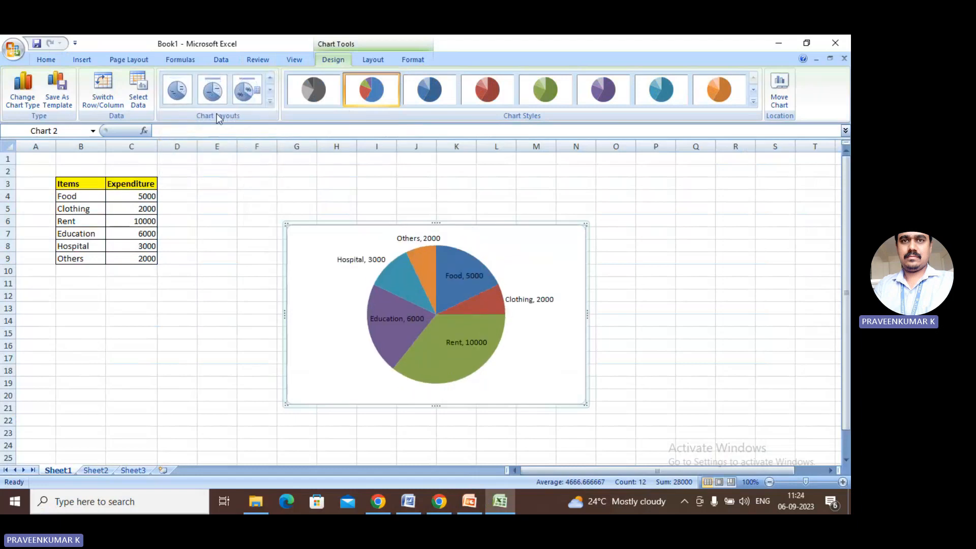
pyautogui.click(268, 102)
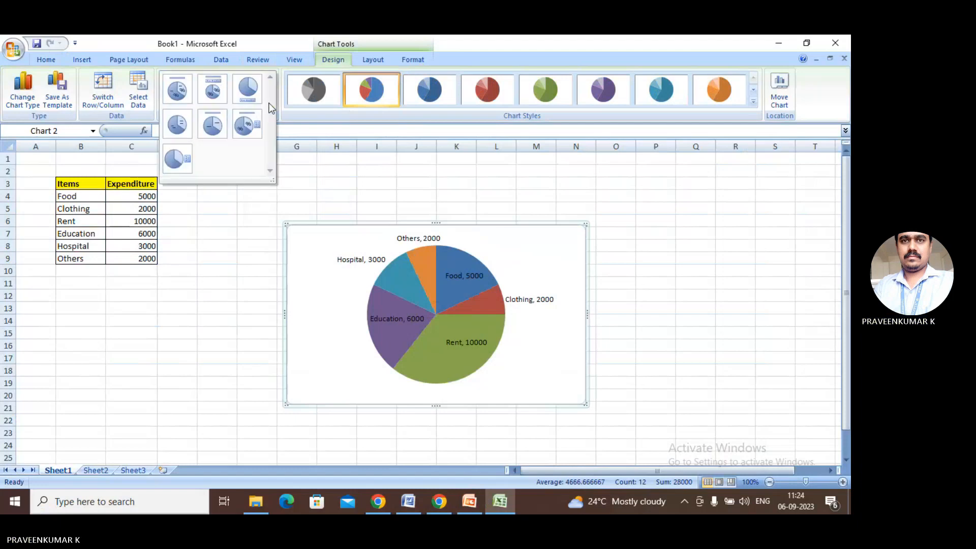
pyautogui.click(247, 127)
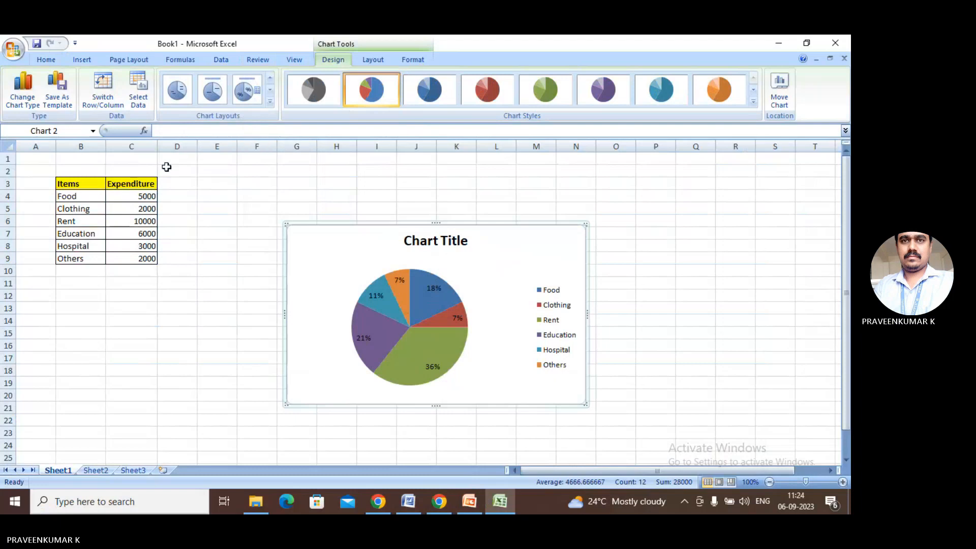
# Switch the 2-D pie chart's rows and columns and back again, and delete the chart.
pyautogui.click(99, 102)
pyautogui.click(99, 103)
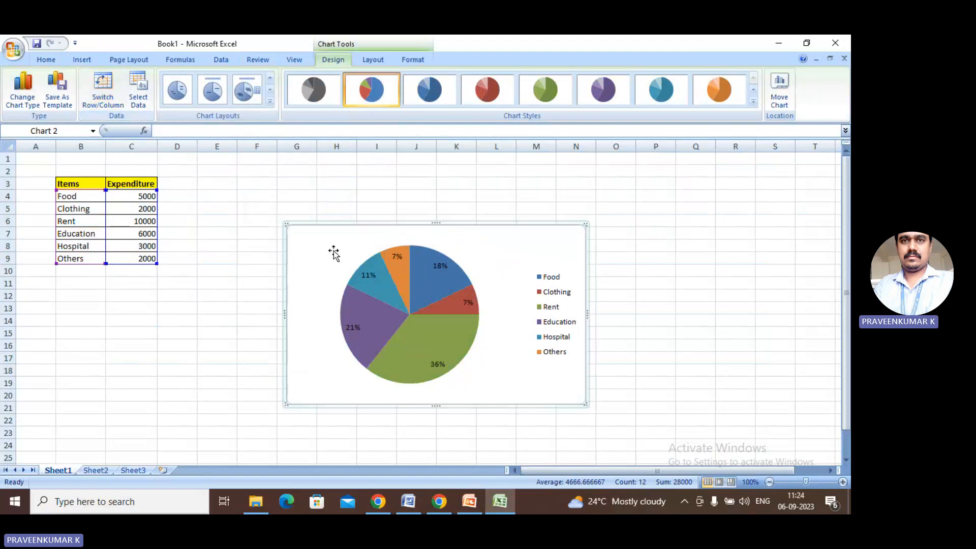
pyautogui.press('Delete')
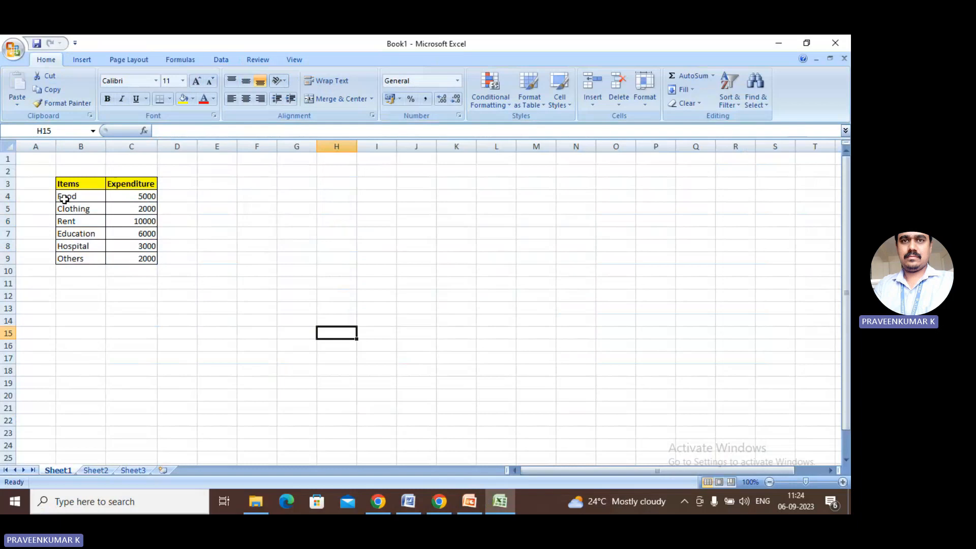
# Insert a 3-D pie chart from the item and expenditure values in B4:C9 and apply Layout 1.
pyautogui.moveTo(64, 199); pyautogui.dragTo(147, 259)
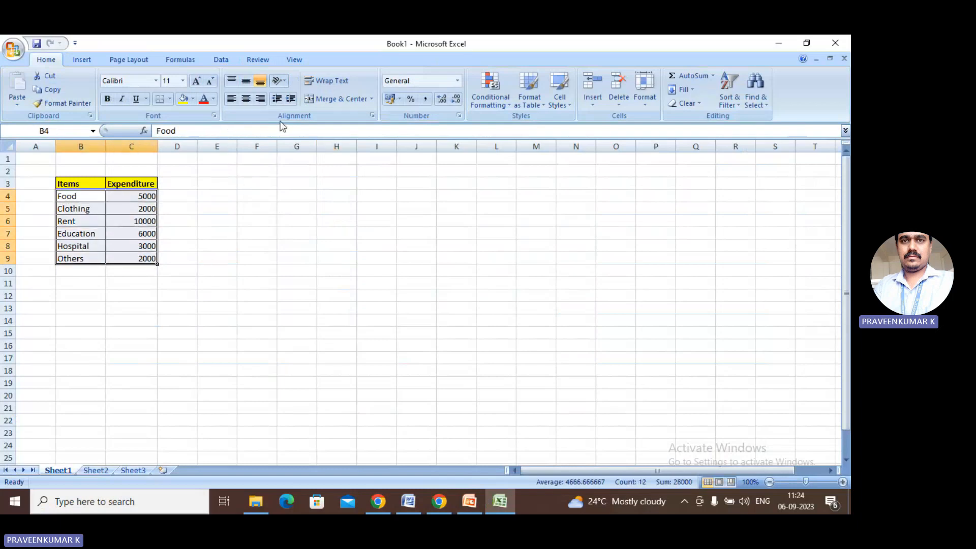
pyautogui.click(85, 60)
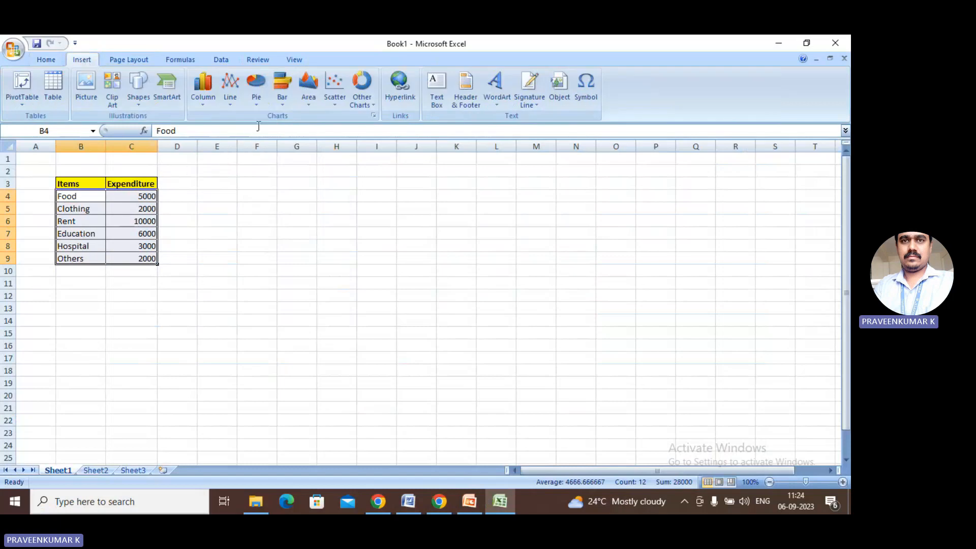
pyautogui.click(255, 103)
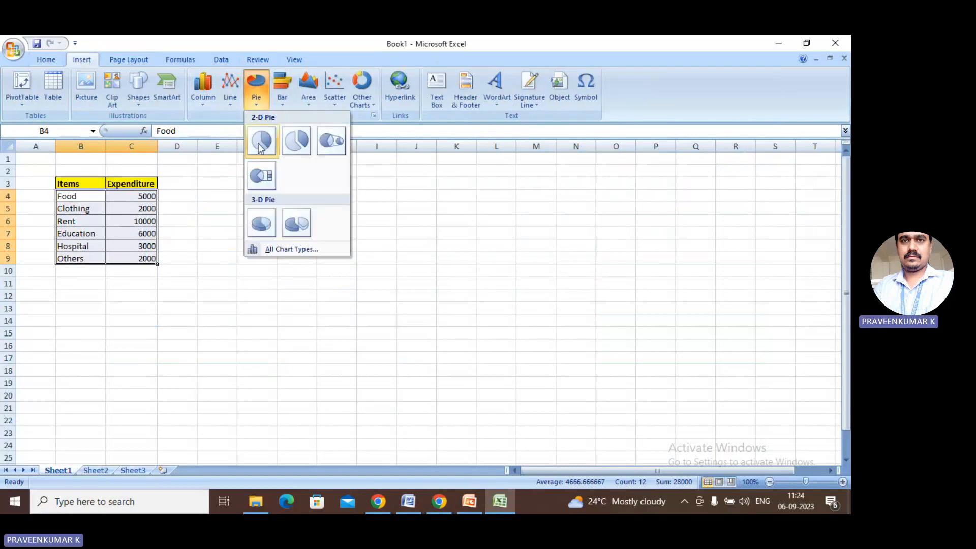
pyautogui.click(255, 231)
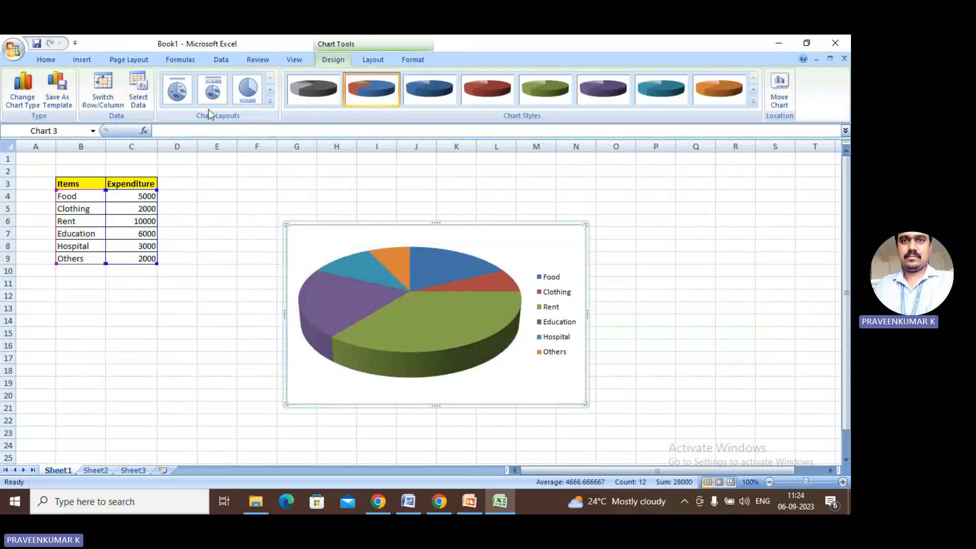
pyautogui.click(270, 105)
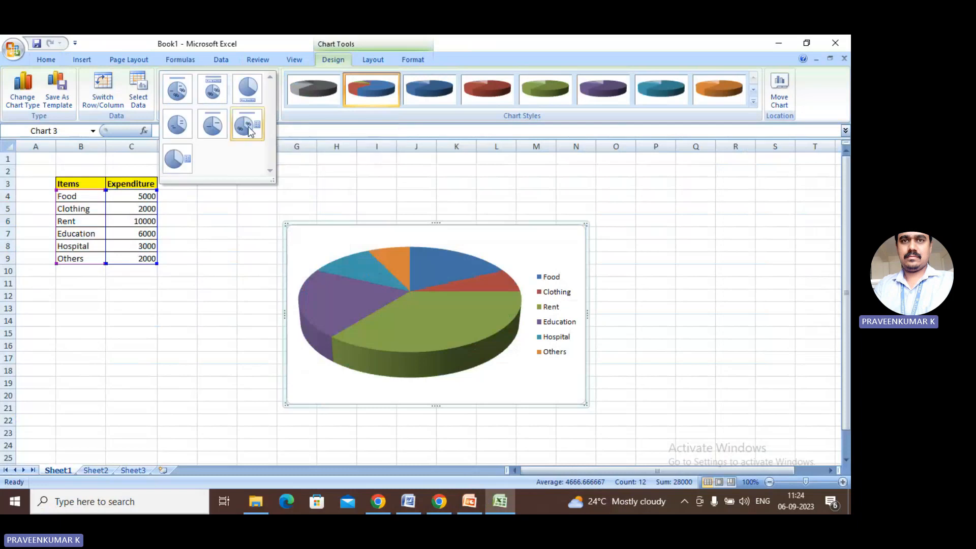
pyautogui.click(186, 93)
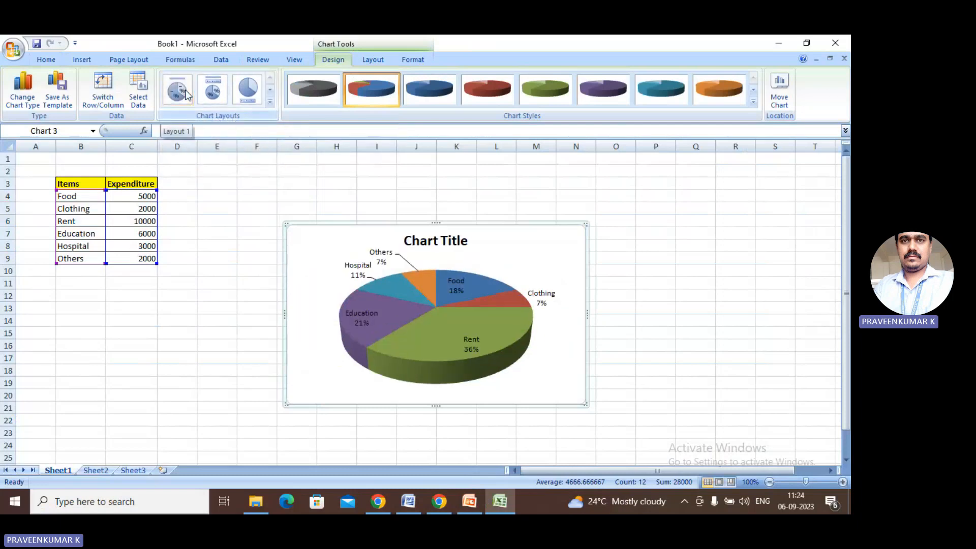
# Replace the 3-D pie chart's placeholder title with "PIE CHART" and deselect the chart.
pyautogui.click(442, 244)
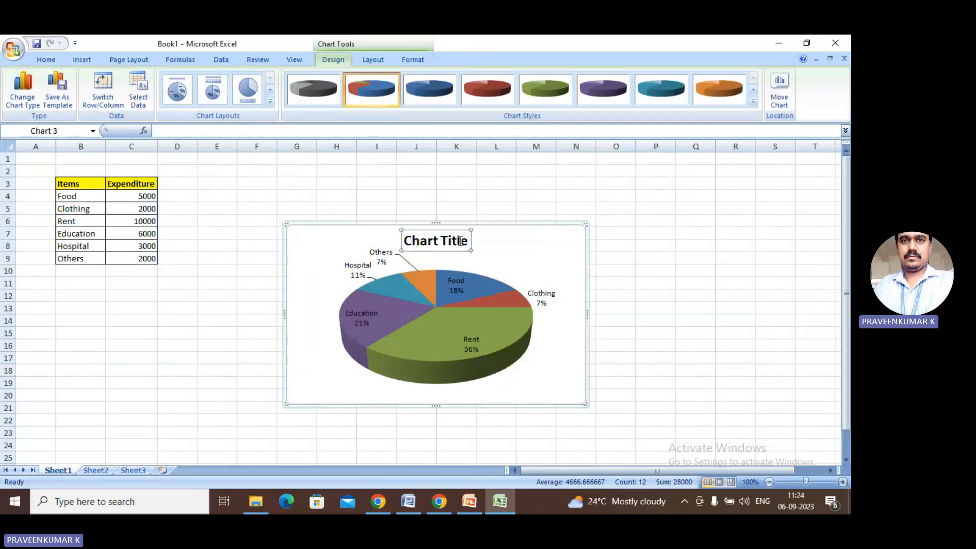
pyautogui.tripleClick(470, 241)
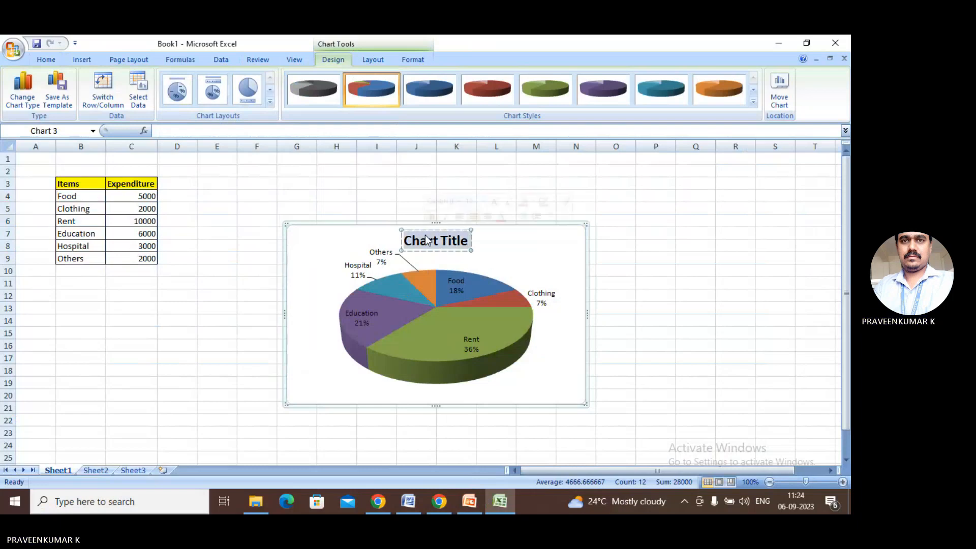
pyautogui.write('PIE CHART')
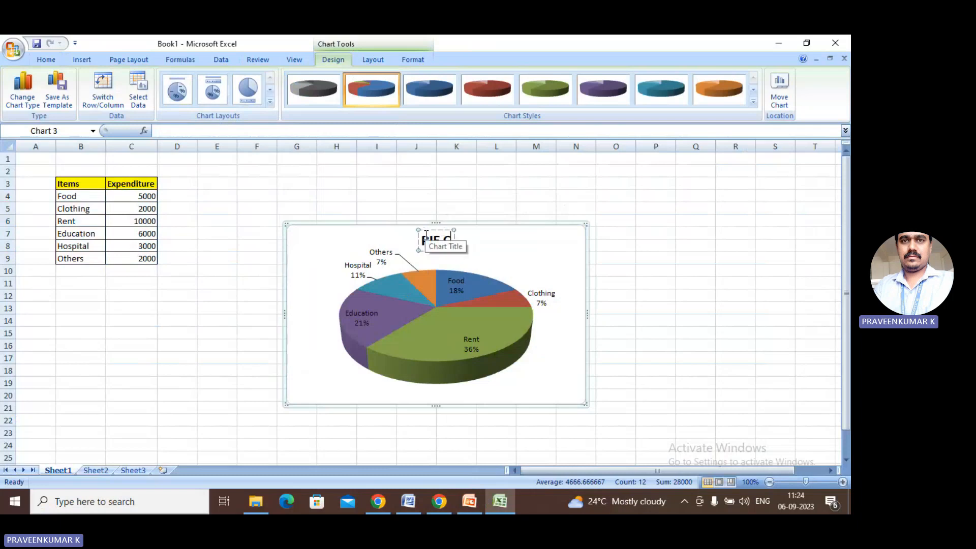
pyautogui.click(680, 270)
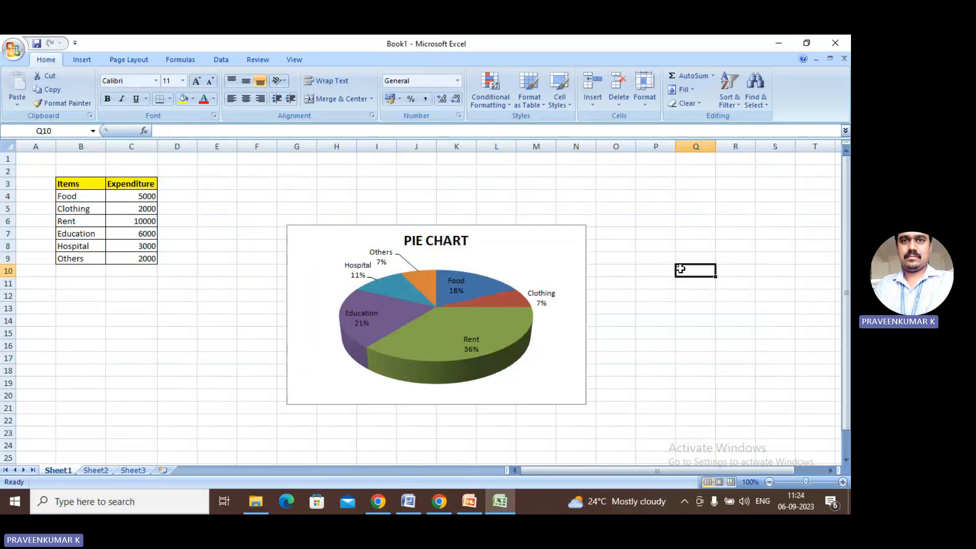
# Try Layout 2 and the category-value label layout on the 3-D pie chart, and apply the one with title, percentages and side legend.
pyautogui.click(547, 234)
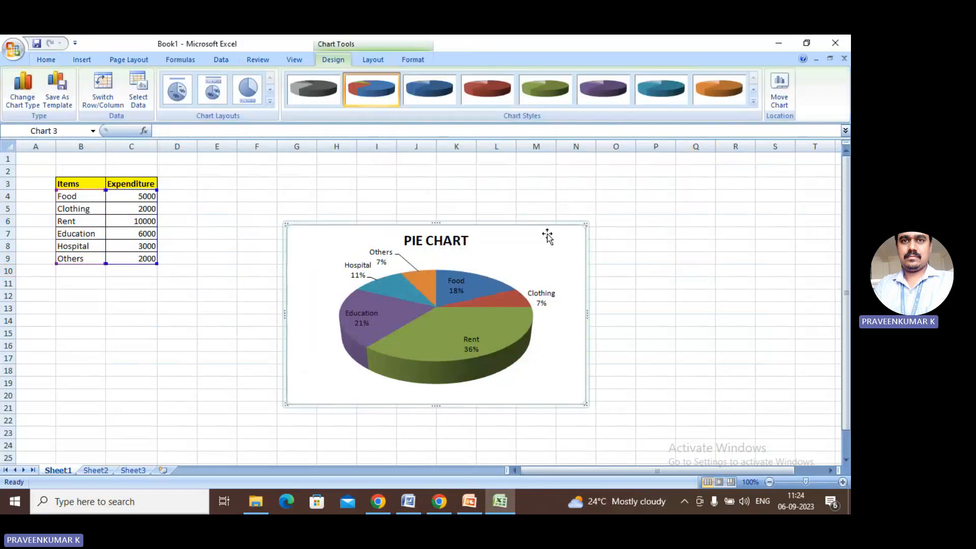
pyautogui.click(273, 104)
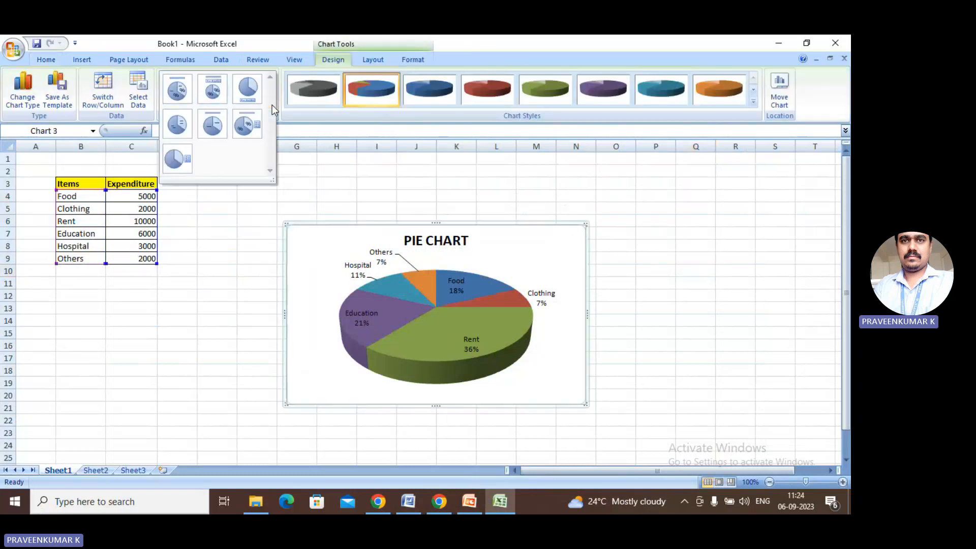
pyautogui.click(212, 90)
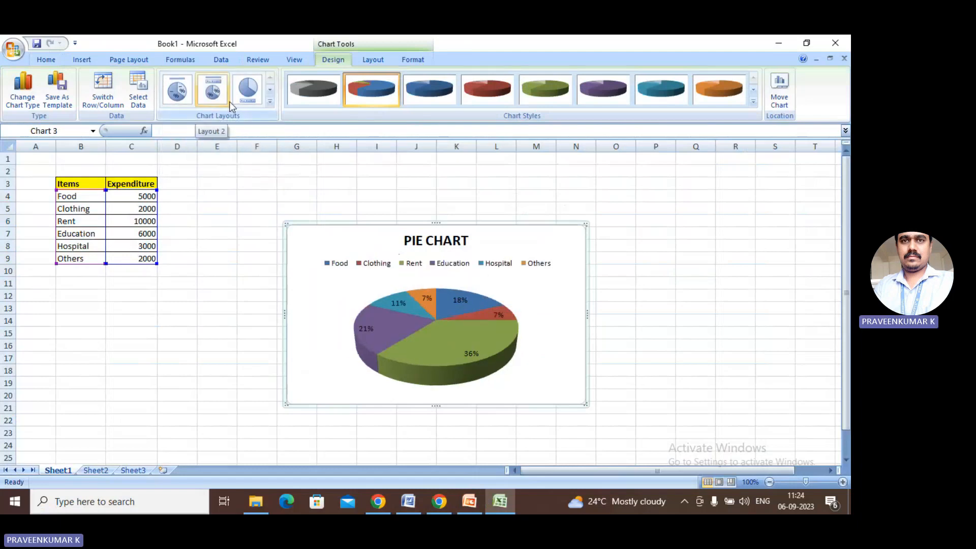
pyautogui.click(272, 102)
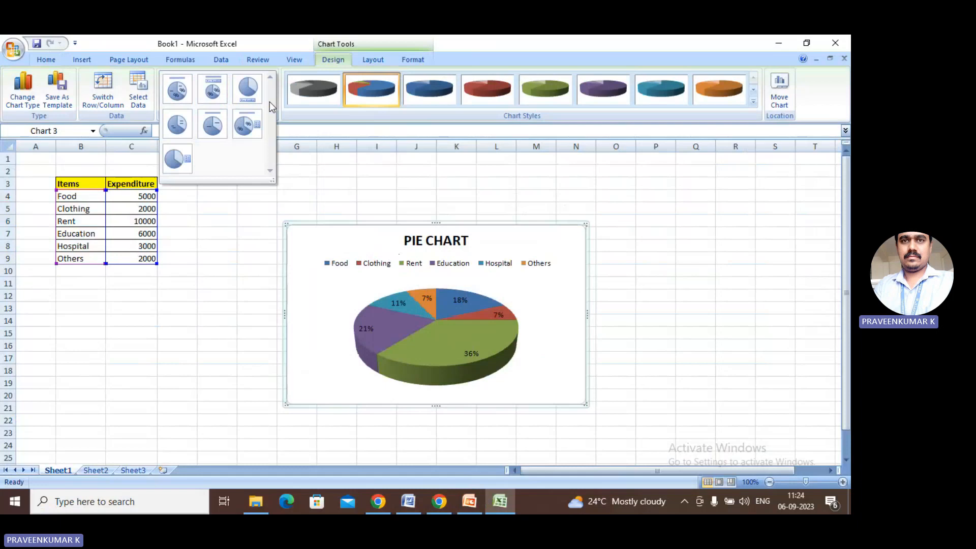
pyautogui.click(179, 128)
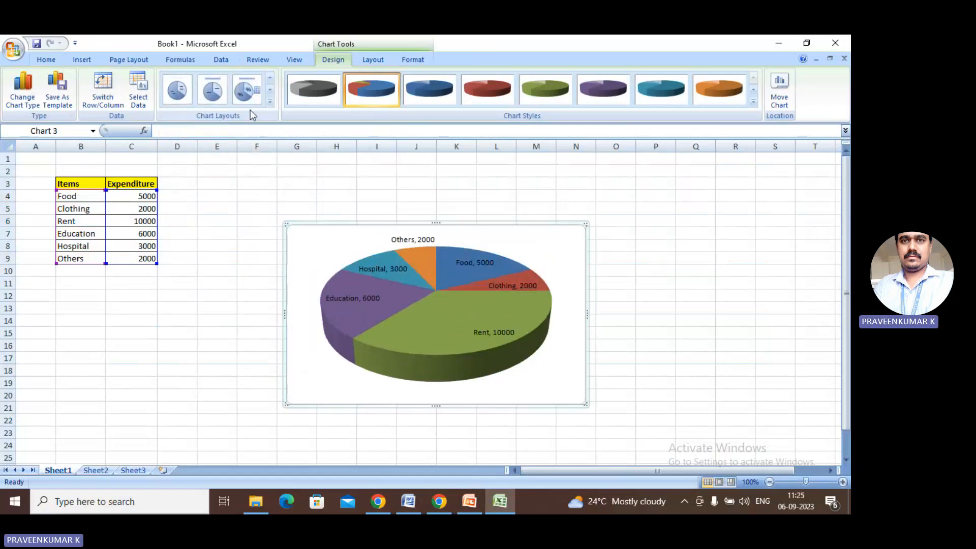
pyautogui.click(270, 102)
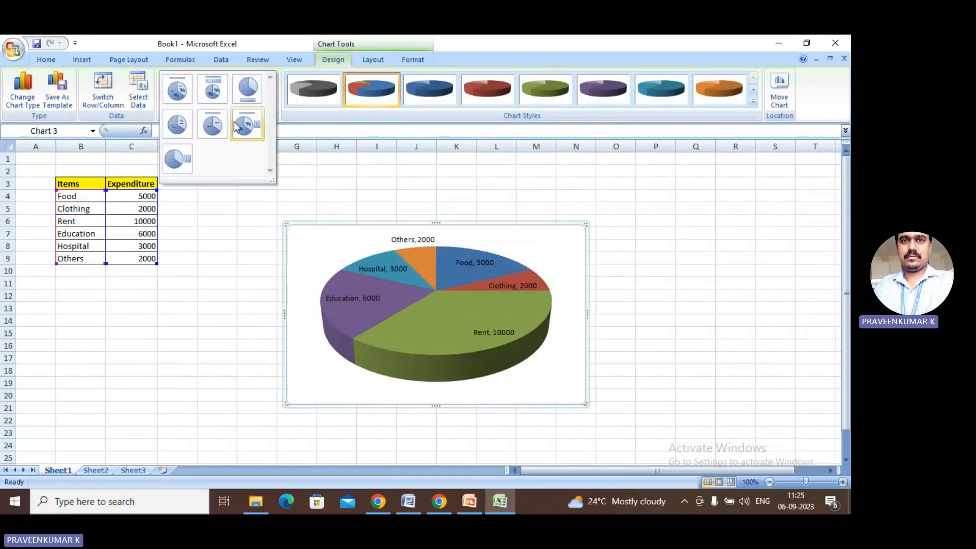
pyautogui.click(242, 127)
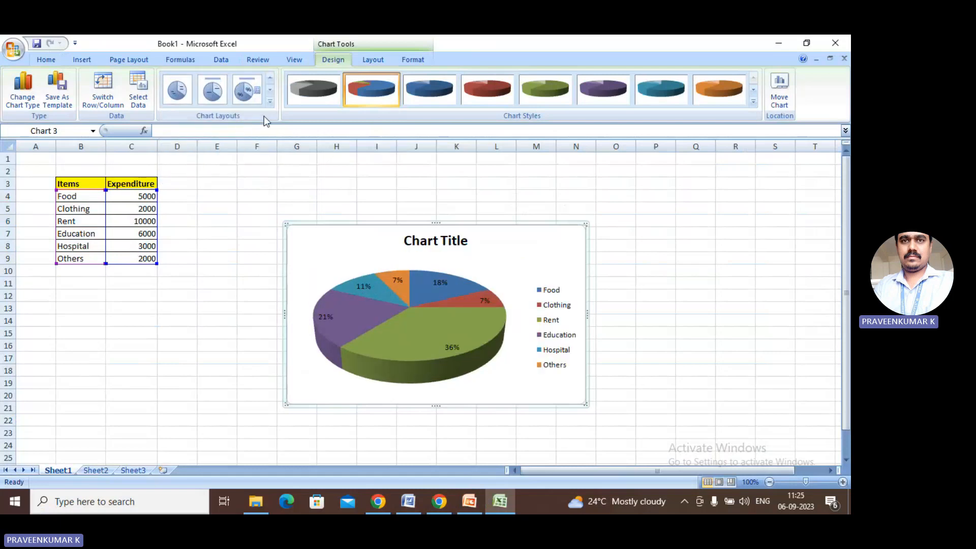
# Apply Layout 1 to the 3-D pie chart, then try the blue, red, green and grey styles and return to the multicoloured one.
pyautogui.click(270, 102)
pyautogui.click(190, 95)
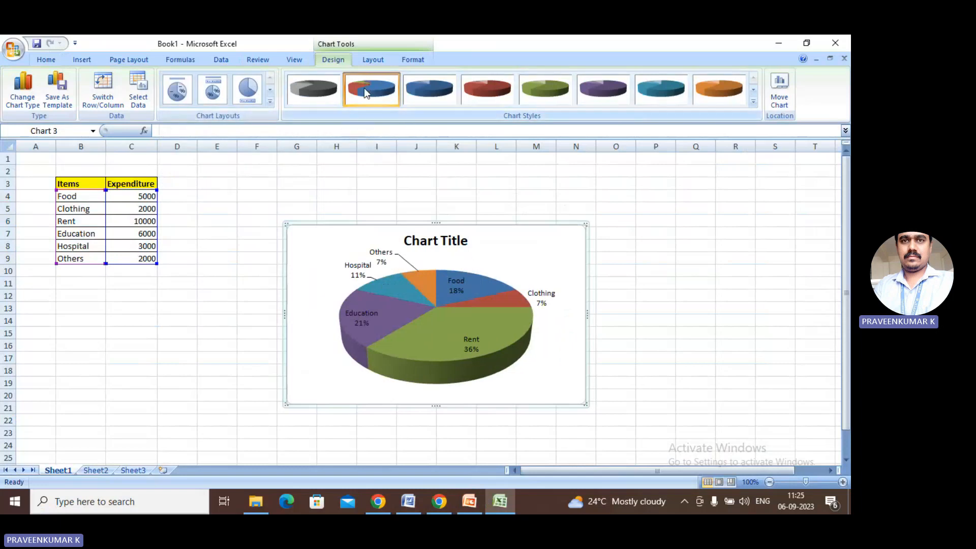
pyautogui.click(425, 90)
pyautogui.click(473, 95)
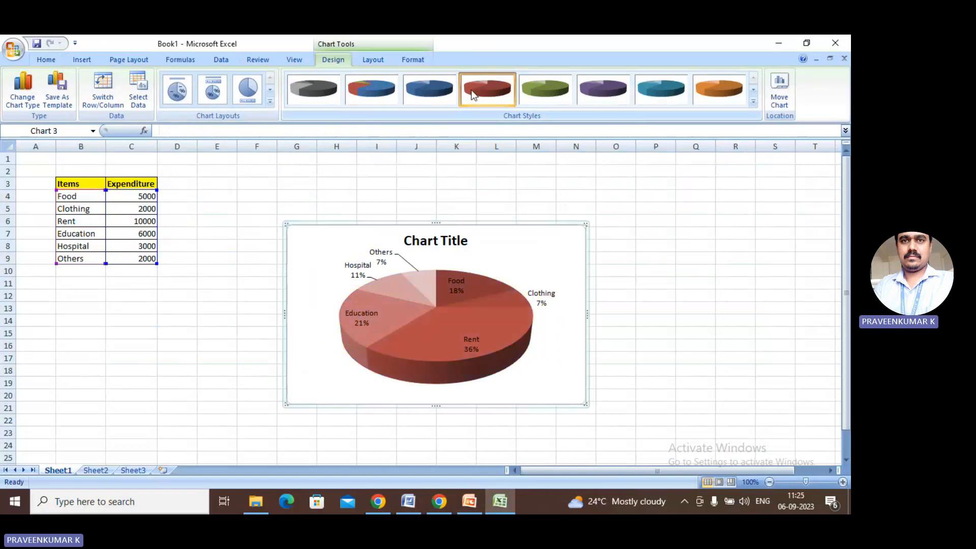
pyautogui.click(544, 90)
pyautogui.click(316, 87)
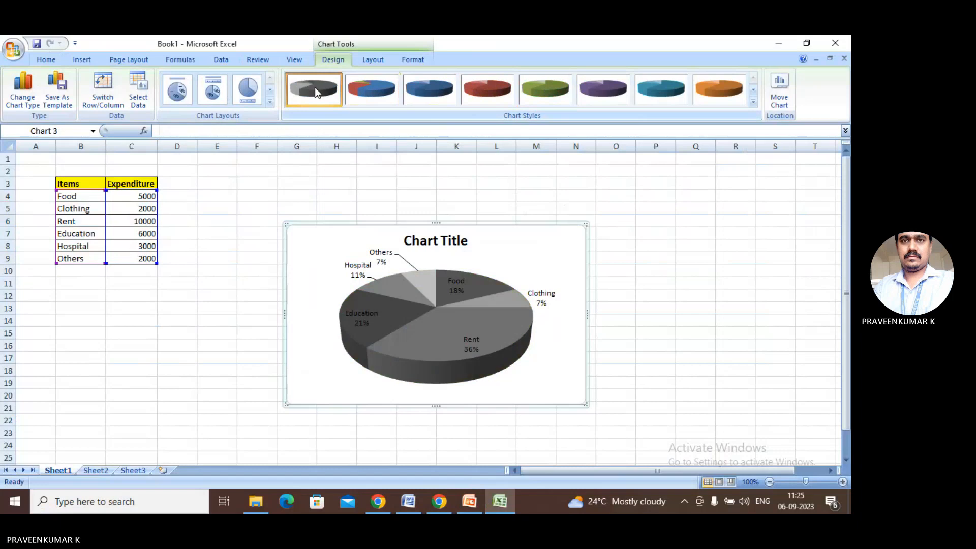
pyautogui.click(376, 98)
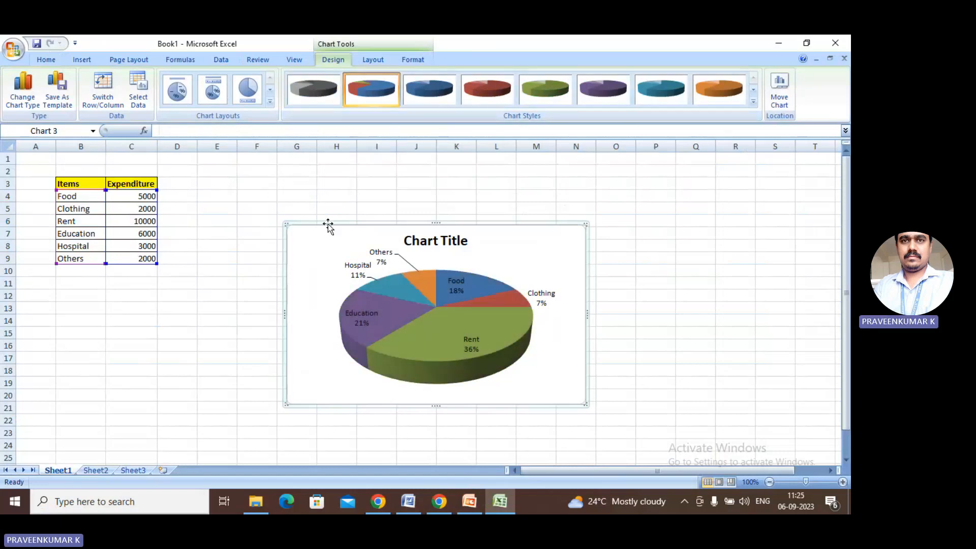
# Delete the 3-D pie chart and insert a 3-D clustered column chart from the item and expenditure values in B4:C9.
pyautogui.press('Delete')
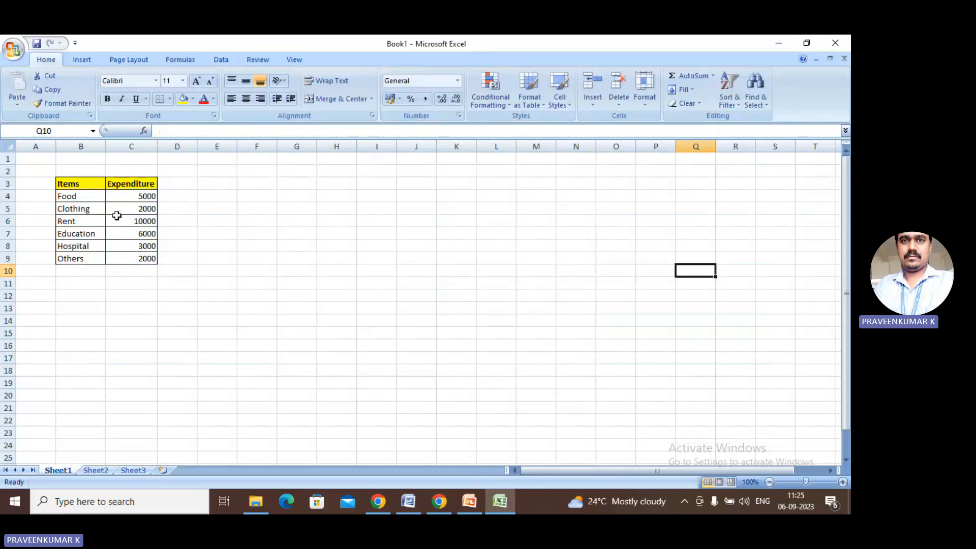
pyautogui.moveTo(78, 197); pyautogui.dragTo(148, 260)
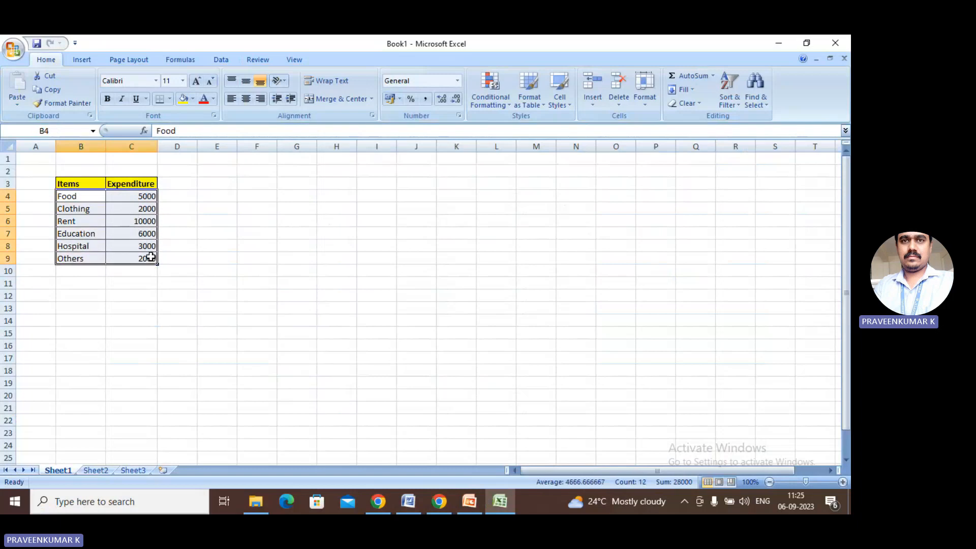
pyautogui.click(84, 59)
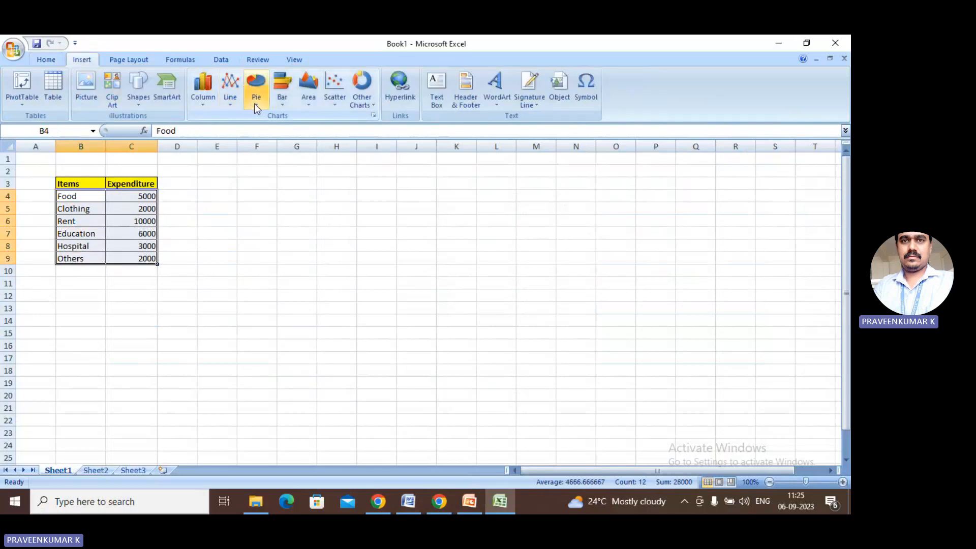
pyautogui.click(201, 104)
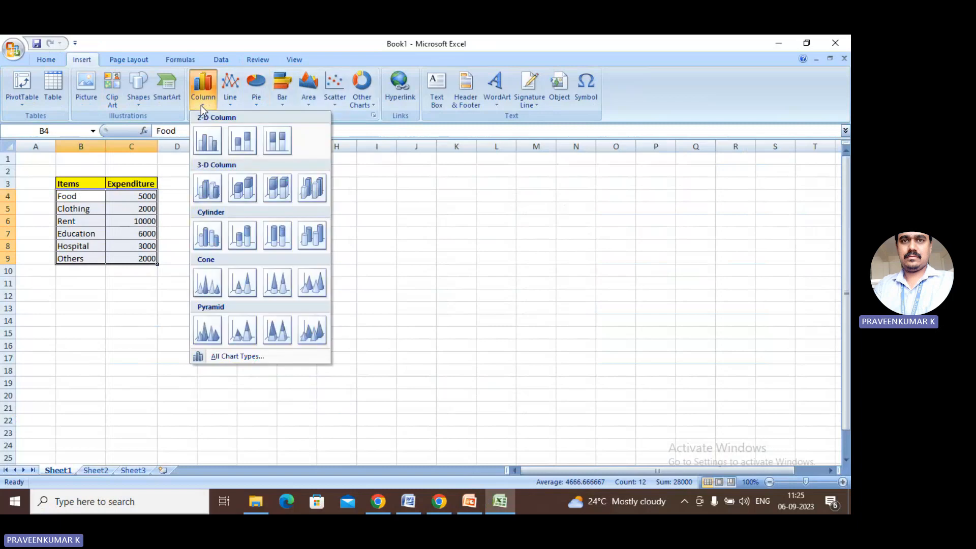
pyautogui.click(209, 187)
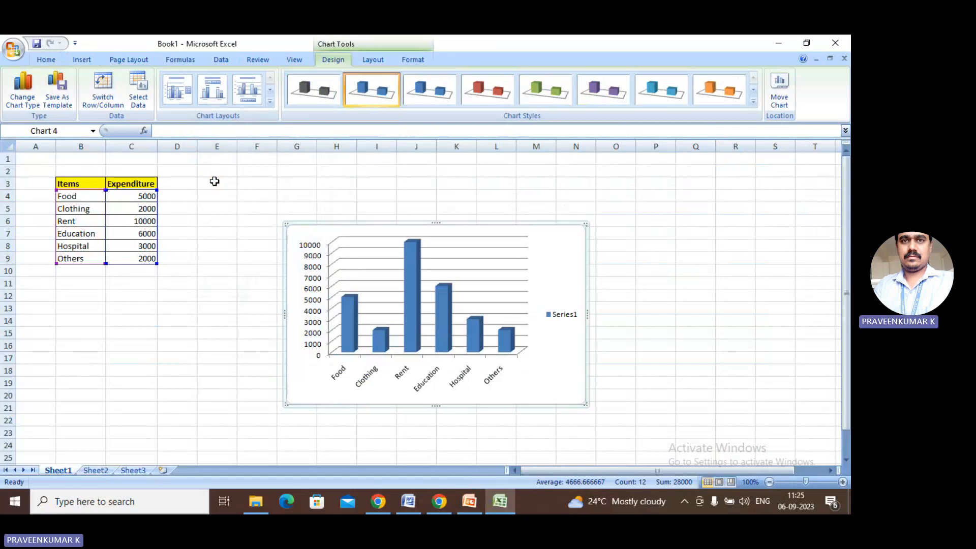
# Try Layout 4 on the 3-D column chart, apply Layout 1, and select the chart title.
pyautogui.click(273, 104)
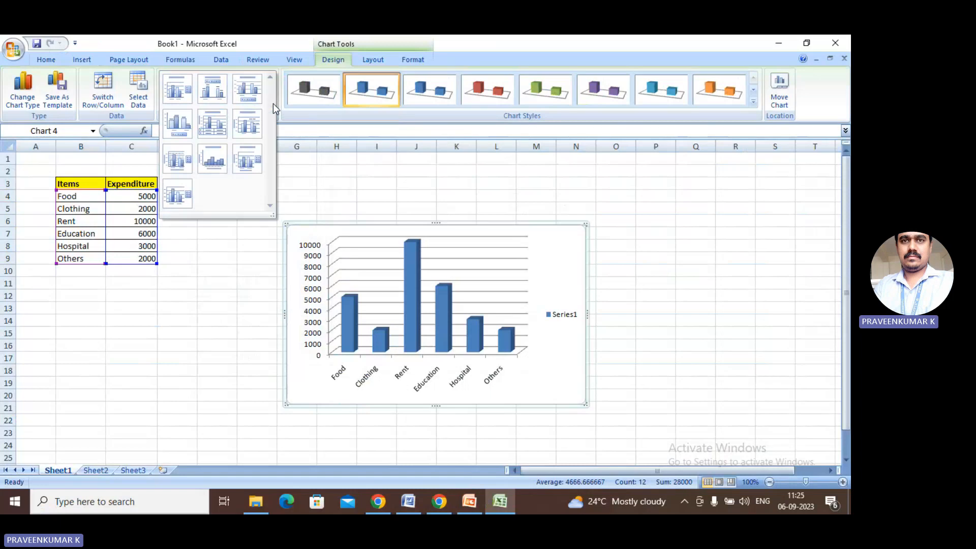
pyautogui.click(189, 118)
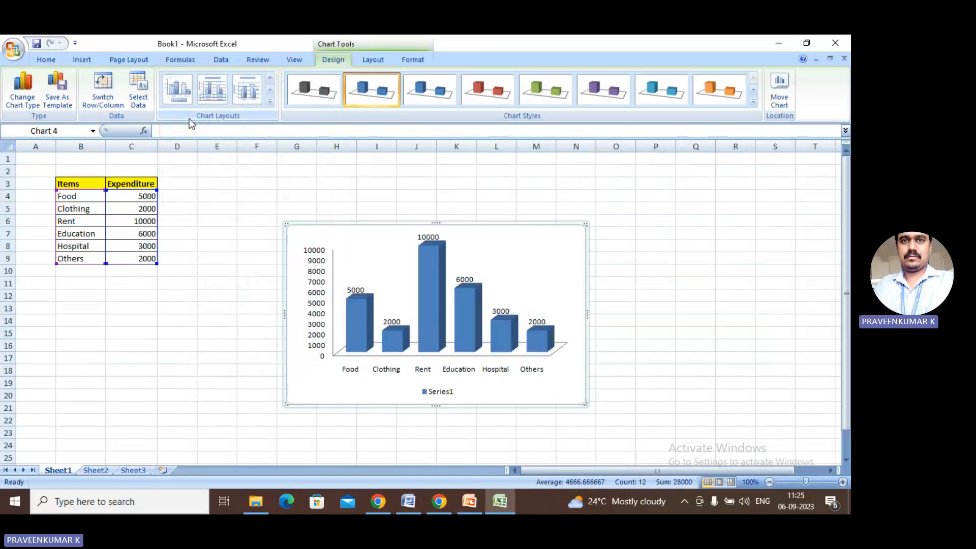
pyautogui.click(269, 102)
pyautogui.click(176, 92)
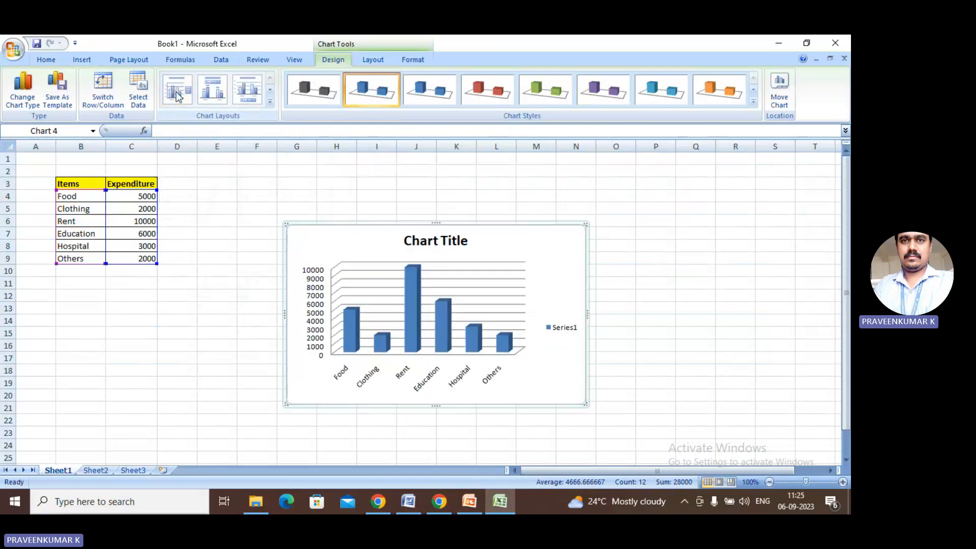
pyautogui.click(418, 246)
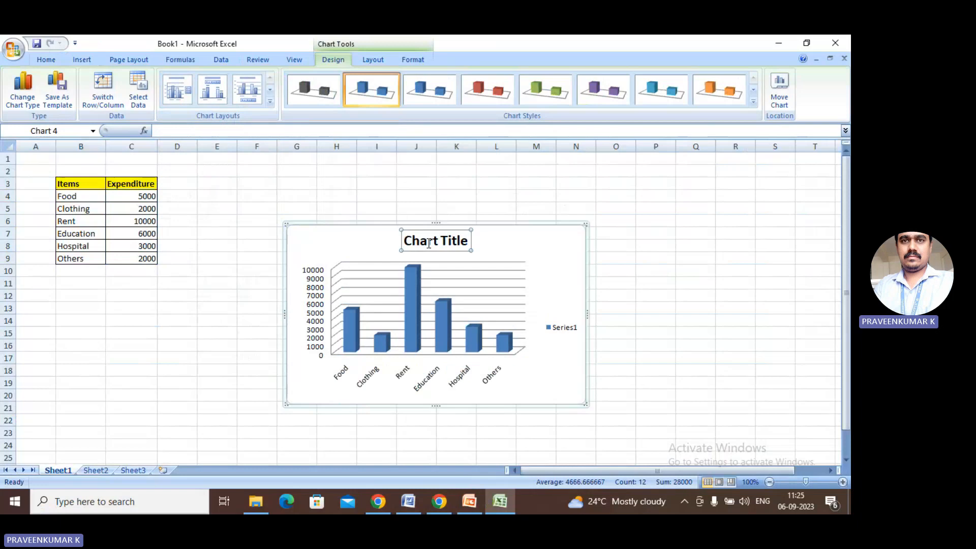
# Try Layout 6 on the 3-D column chart and apply Layout 10.
pyautogui.click(269, 104)
pyautogui.click(255, 128)
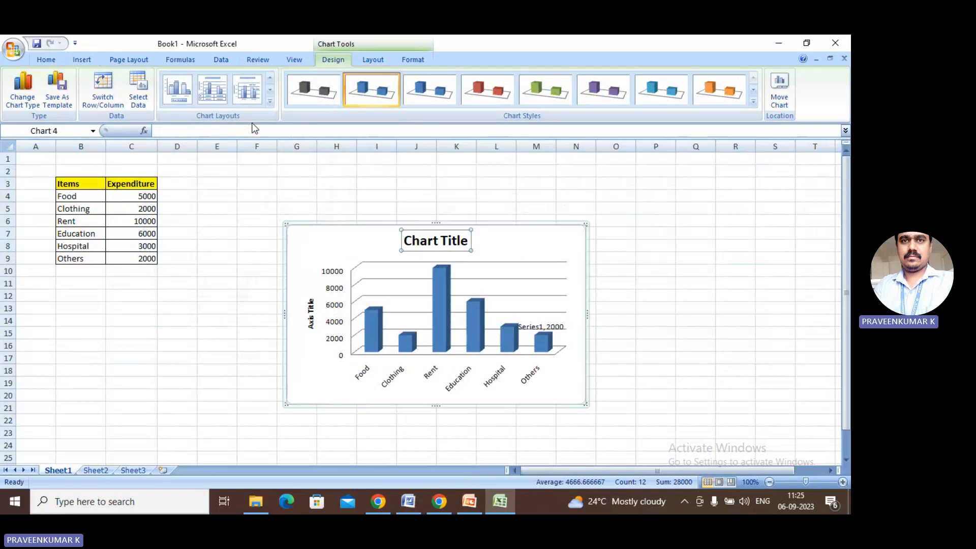
pyautogui.click(270, 103)
pyautogui.click(177, 194)
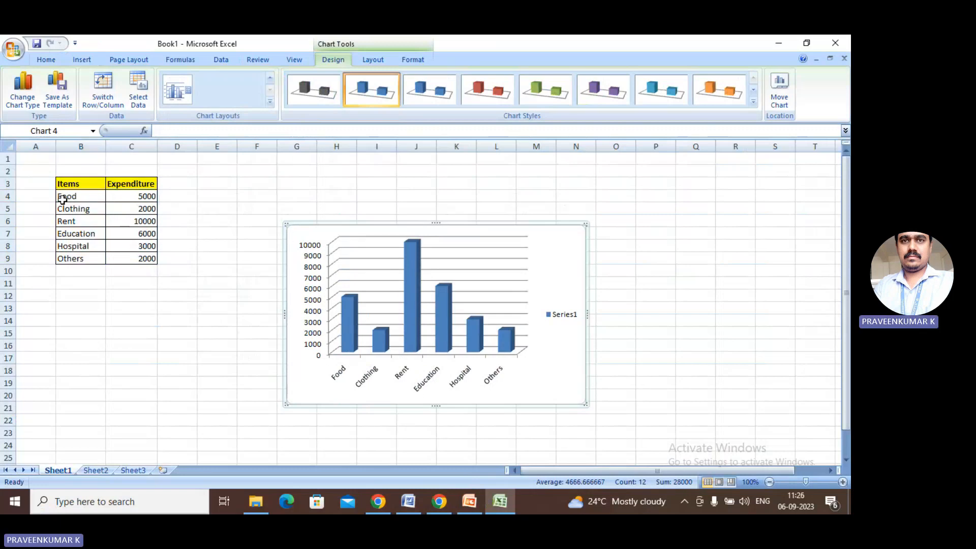
# Highlight the item names in B4:B9, clear that selection, and delete the 3-D column chart.
pyautogui.moveTo(62, 199); pyautogui.dragTo(61, 259)
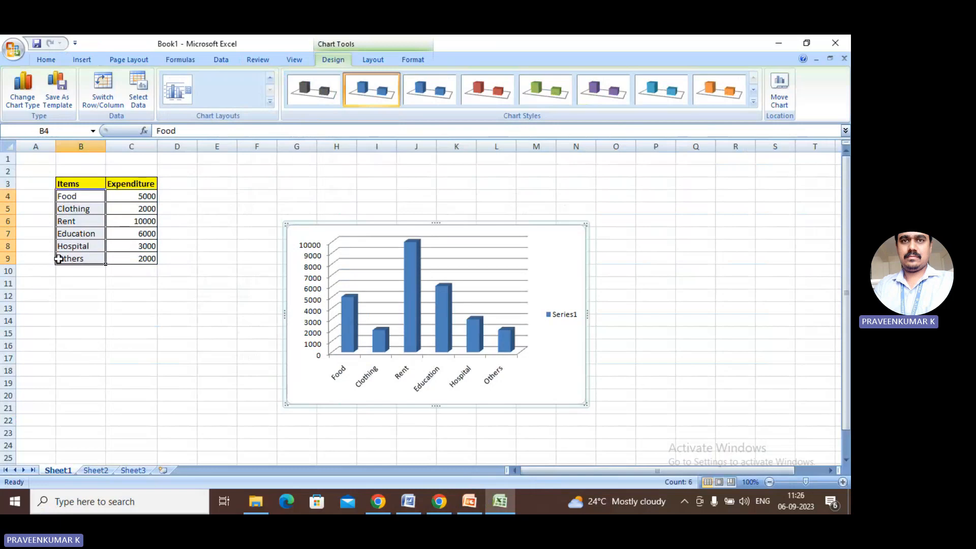
pyautogui.click(80, 358)
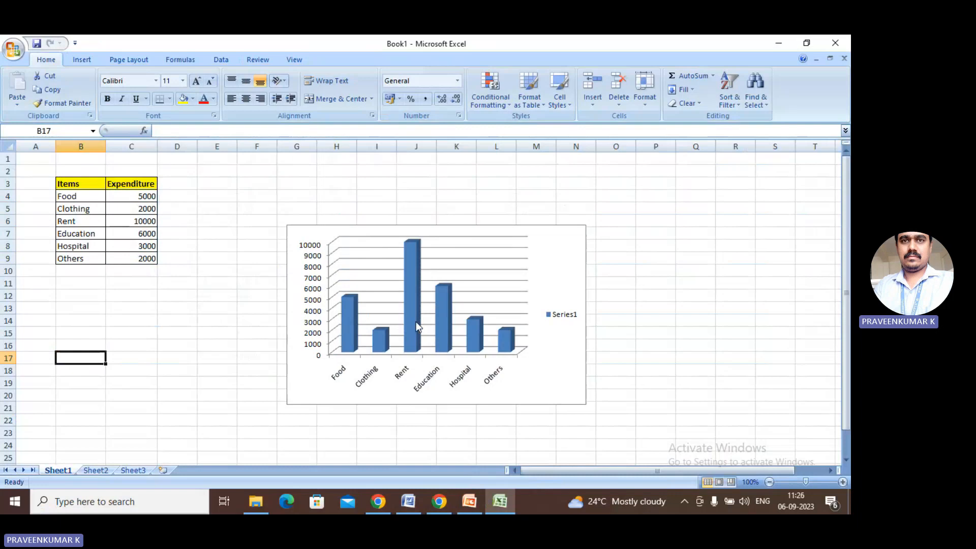
pyautogui.click(375, 226)
pyautogui.press('Delete')
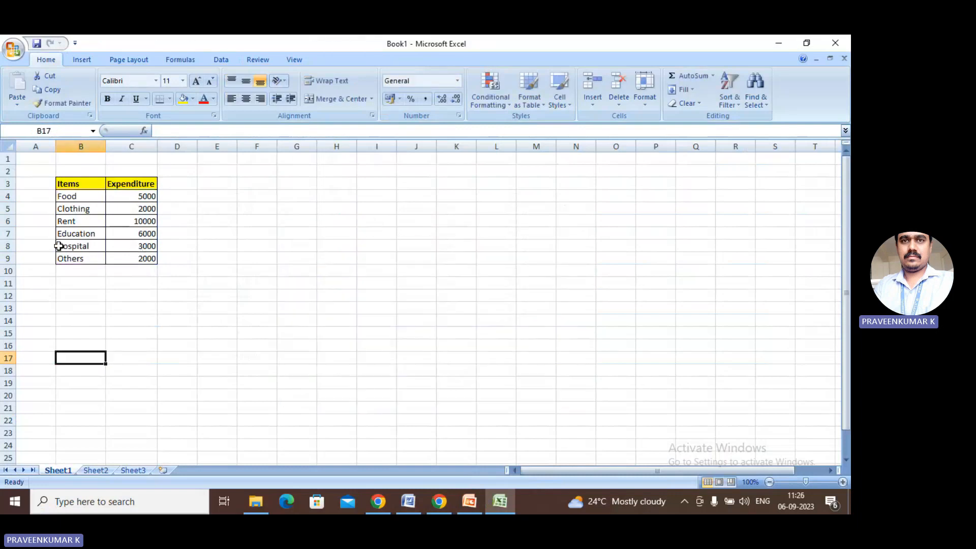
# Insert a 3-D pie chart from the item and expenditure values in B4:C9 and apply Layout 1.
pyautogui.moveTo(59, 199); pyautogui.dragTo(138, 257)
pyautogui.click(90, 63)
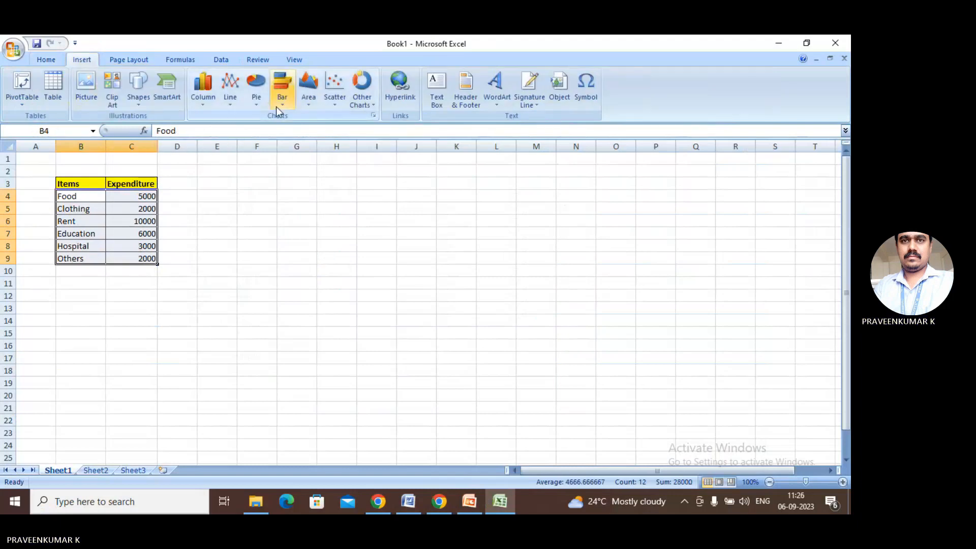
pyautogui.click(257, 102)
pyautogui.click(261, 222)
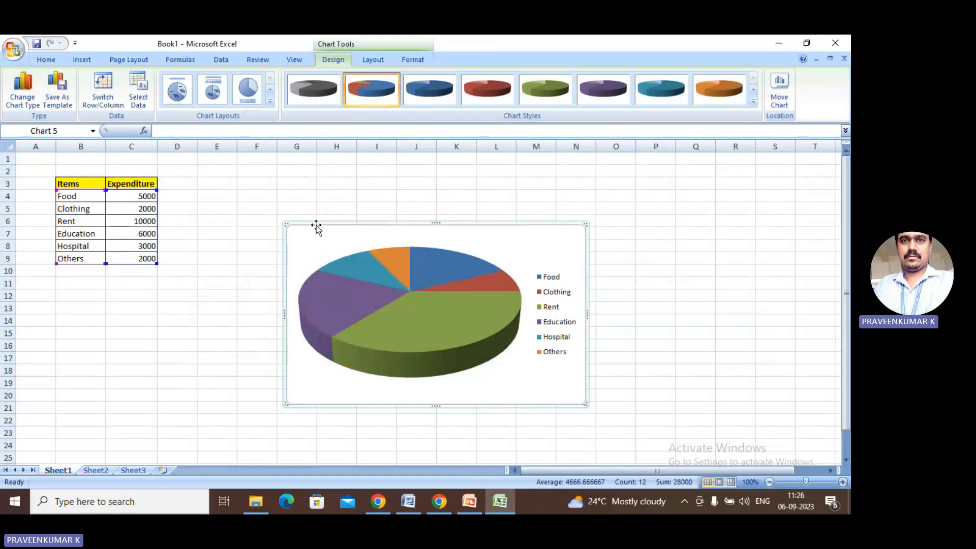
pyautogui.click(176, 97)
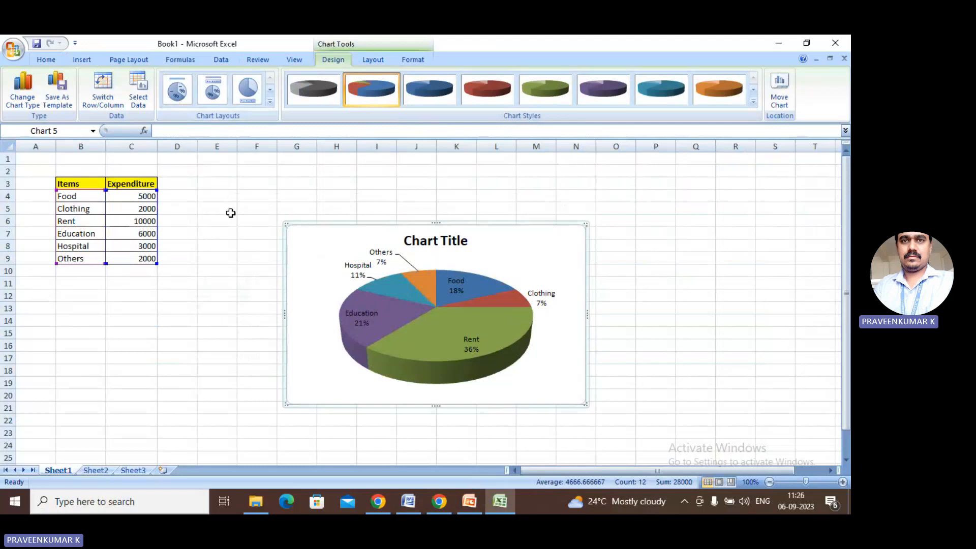
# Switch to the Word document with the department welcome page, and on to the Microsoft Teams meeting in Chrome.
pyautogui.click(410, 503)
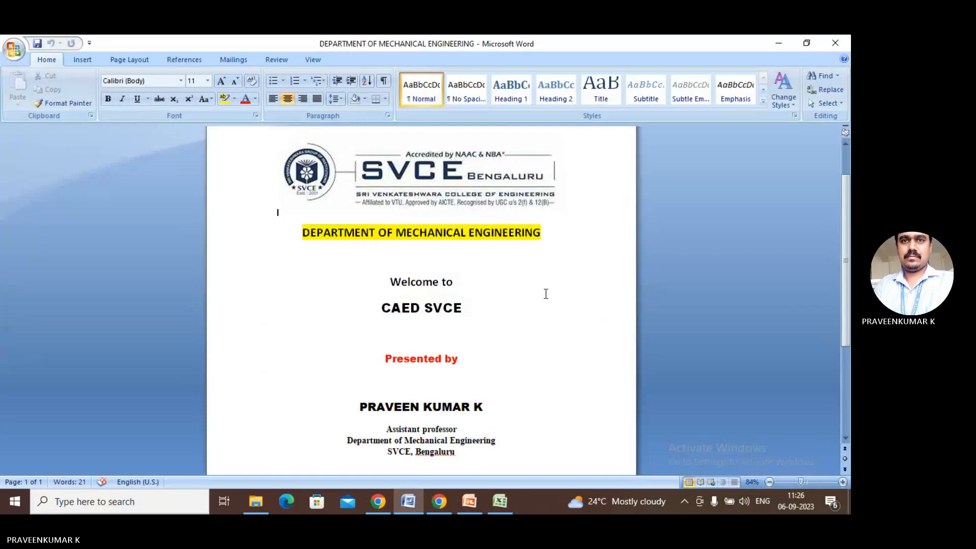
pyautogui.click(381, 501)
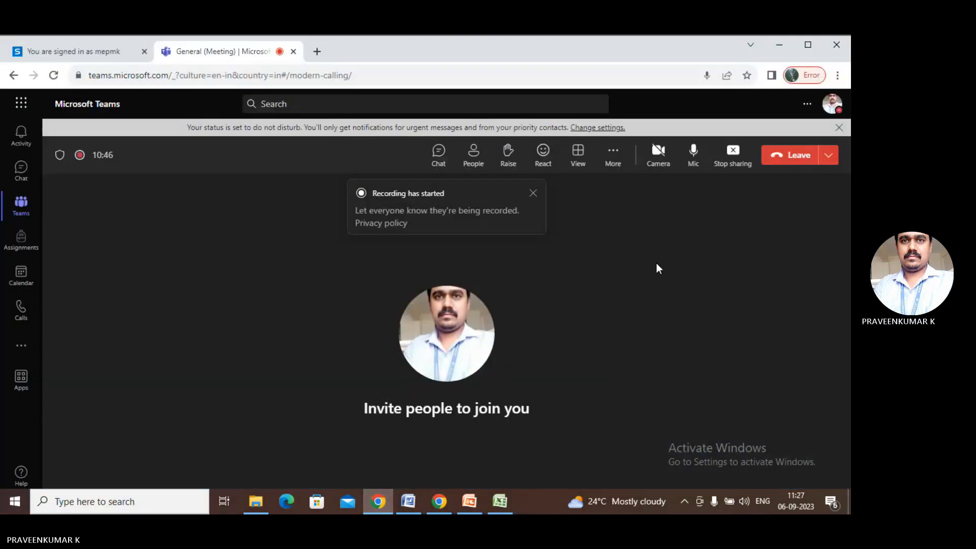